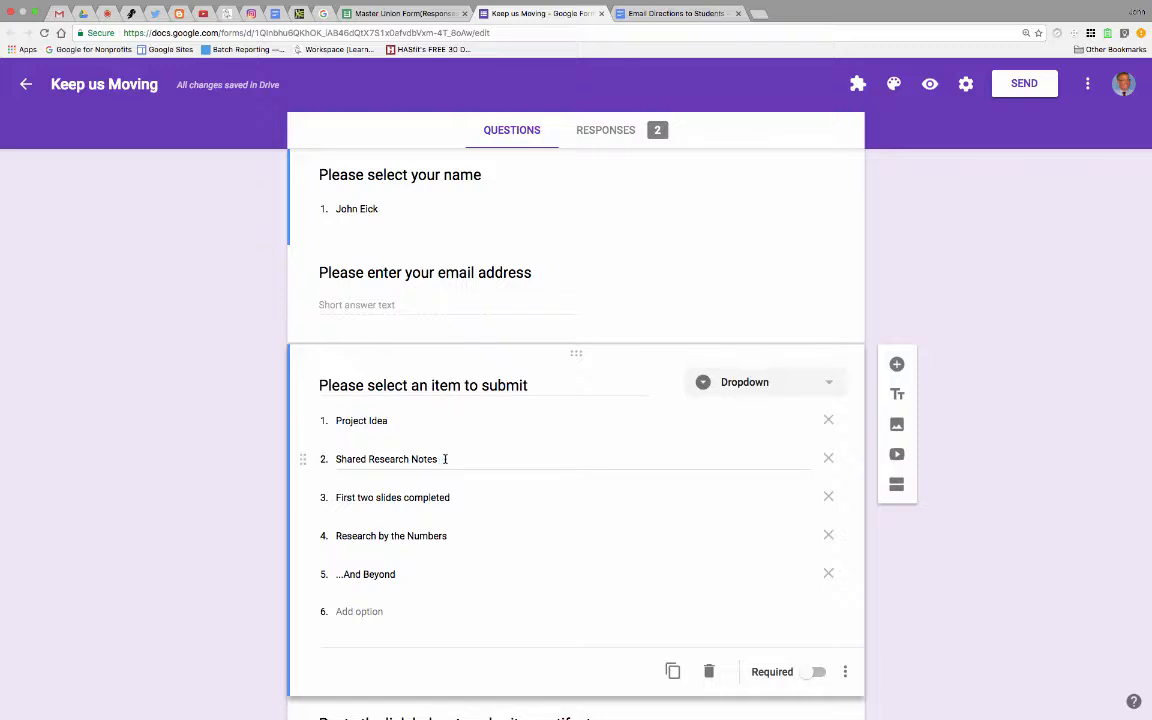
- Review the Email Directions to Students document, examining the messages for the project idea and the Shared Research Notes submissions
left_click(679, 15)
scroll(562, 268, "up", 5)
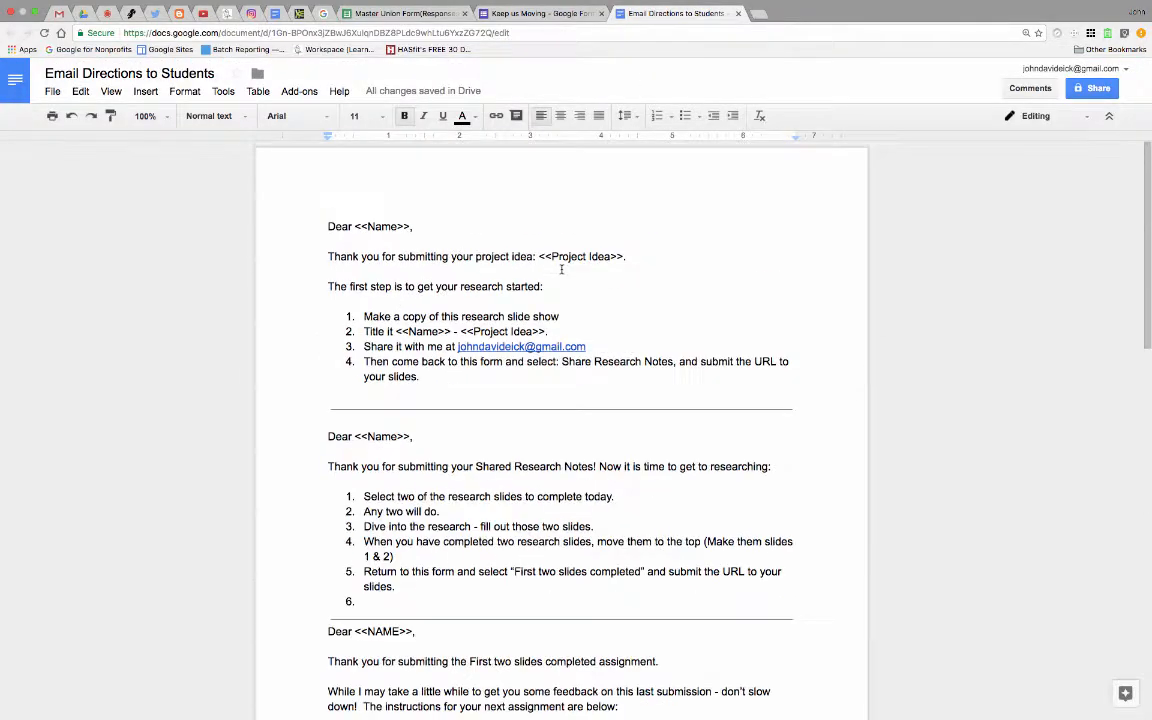
left_click(424, 437)
left_click_drag(550, 256, 619, 266)
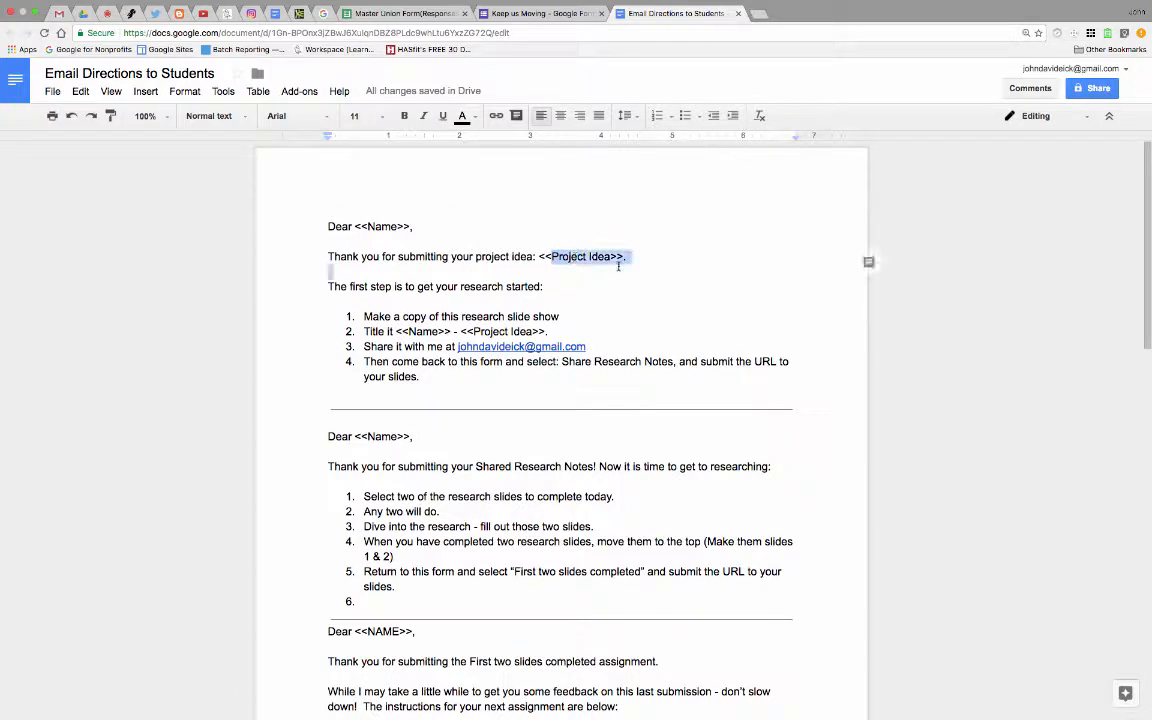
left_click(619, 266)
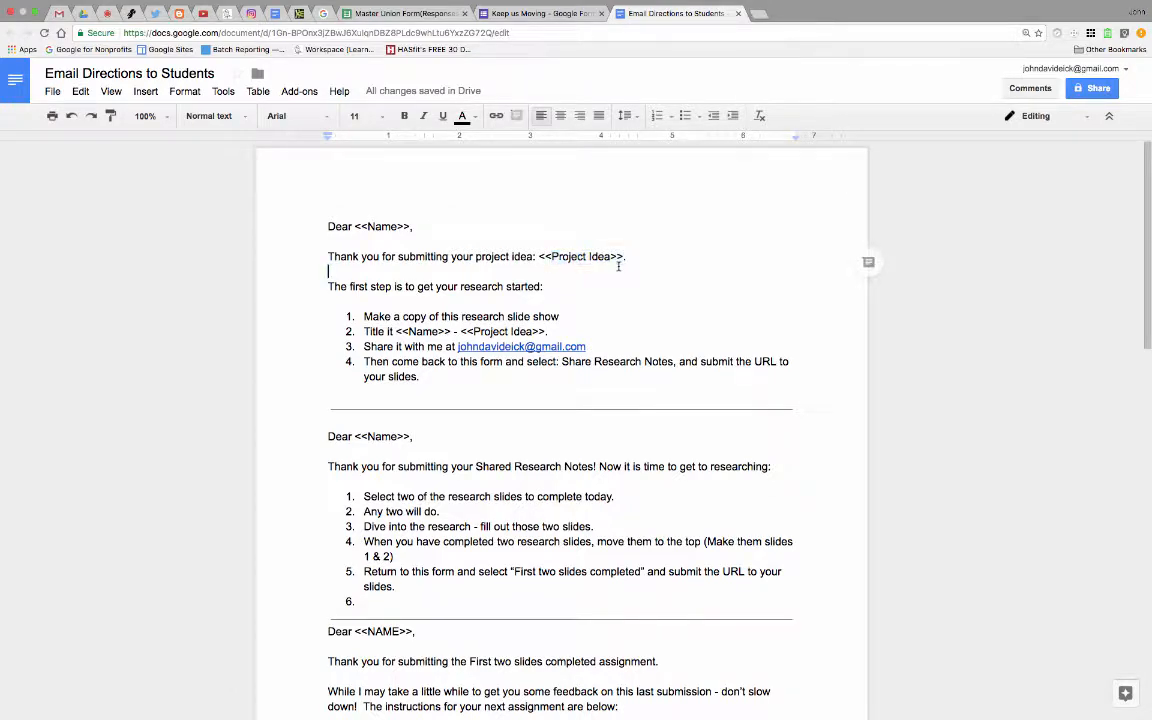
left_click(362, 316)
left_click_drag(362, 316, 426, 371)
left_click(426, 371)
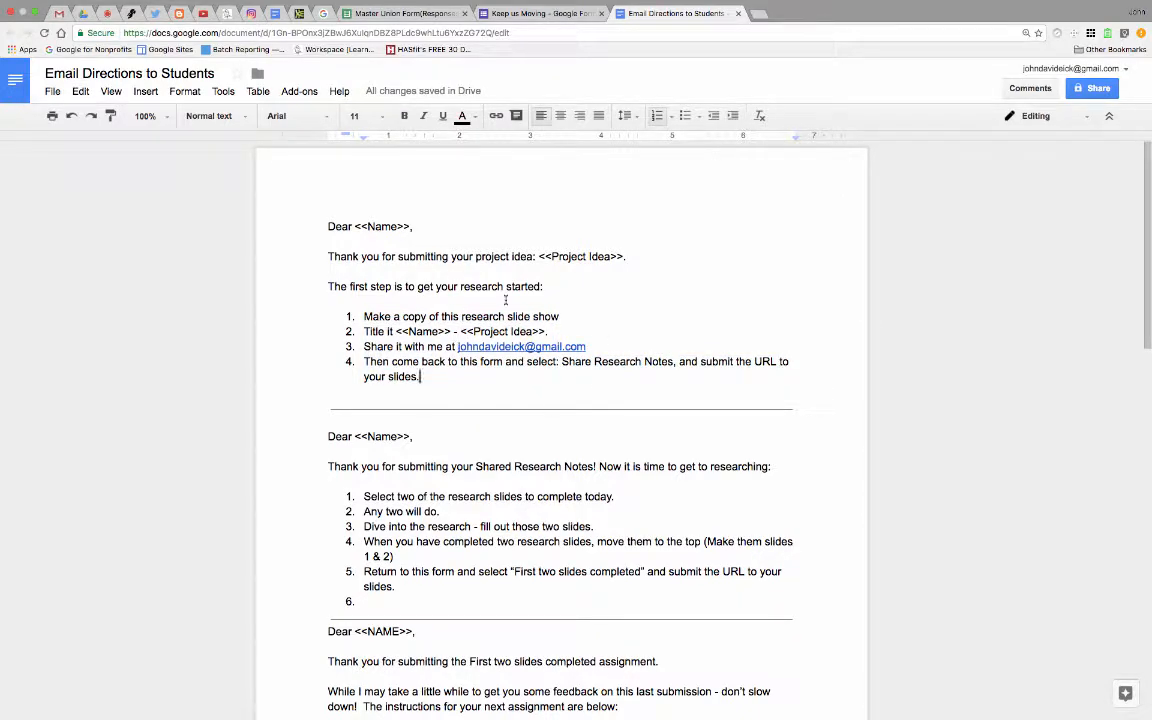
scroll(498, 311, "down", 3)
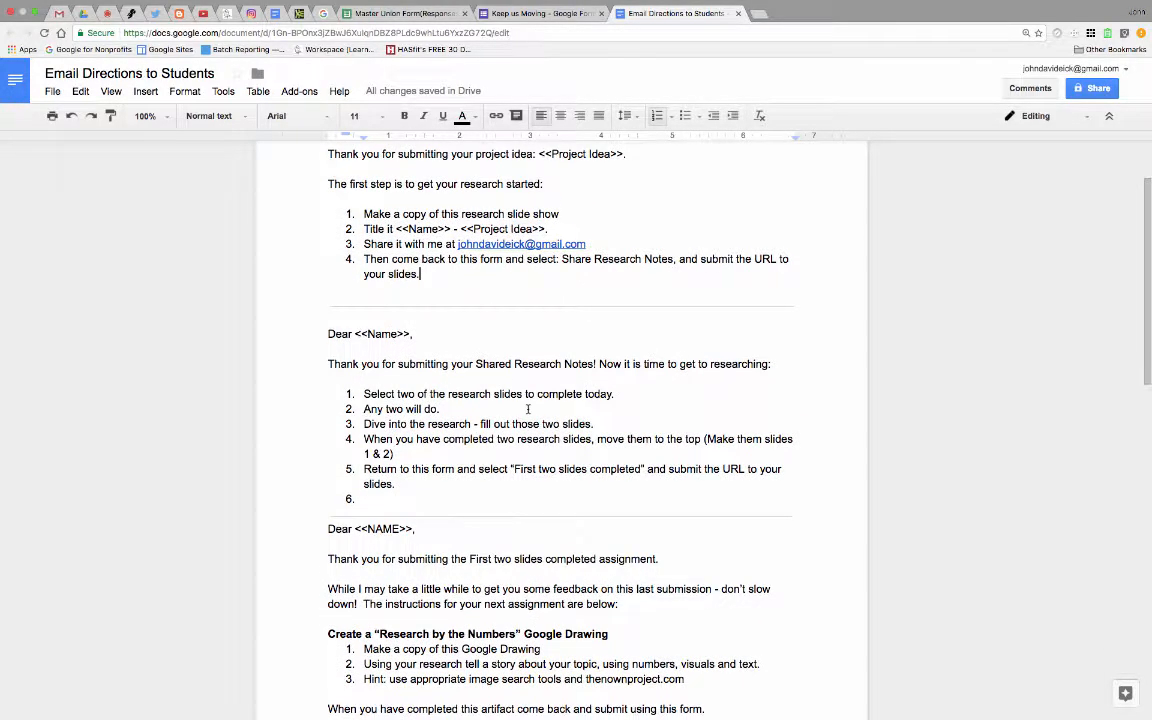
left_click_drag(476, 364, 596, 365)
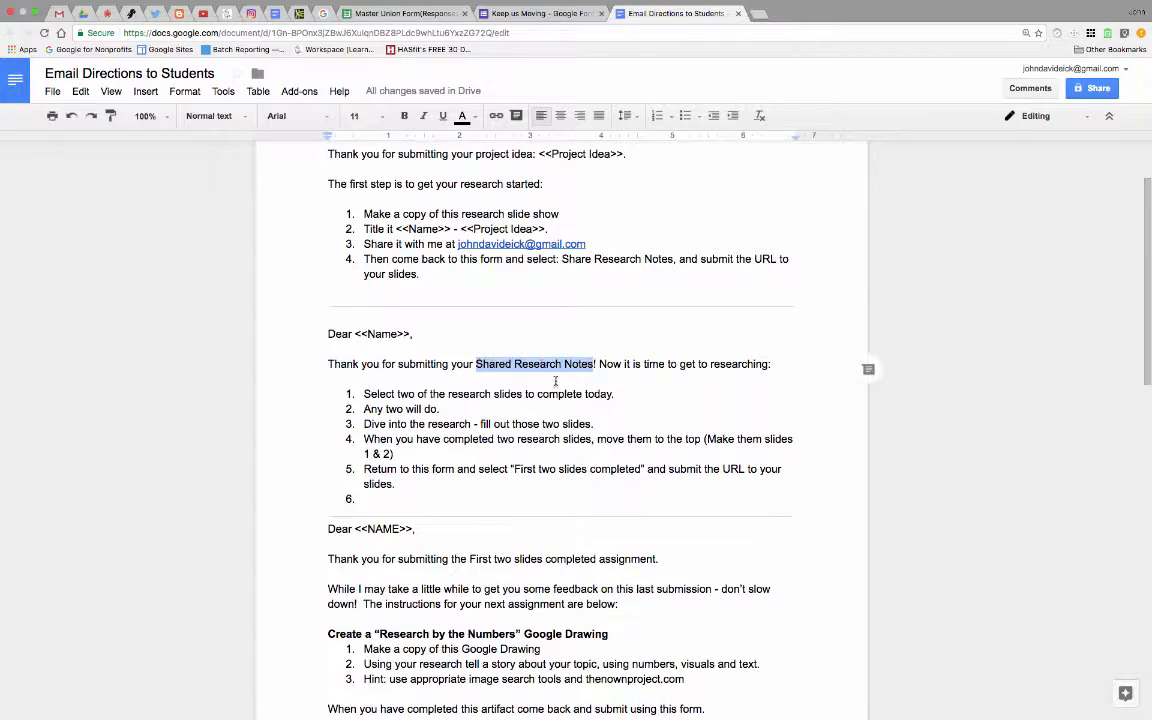
scroll(438, 458, "up", 2)
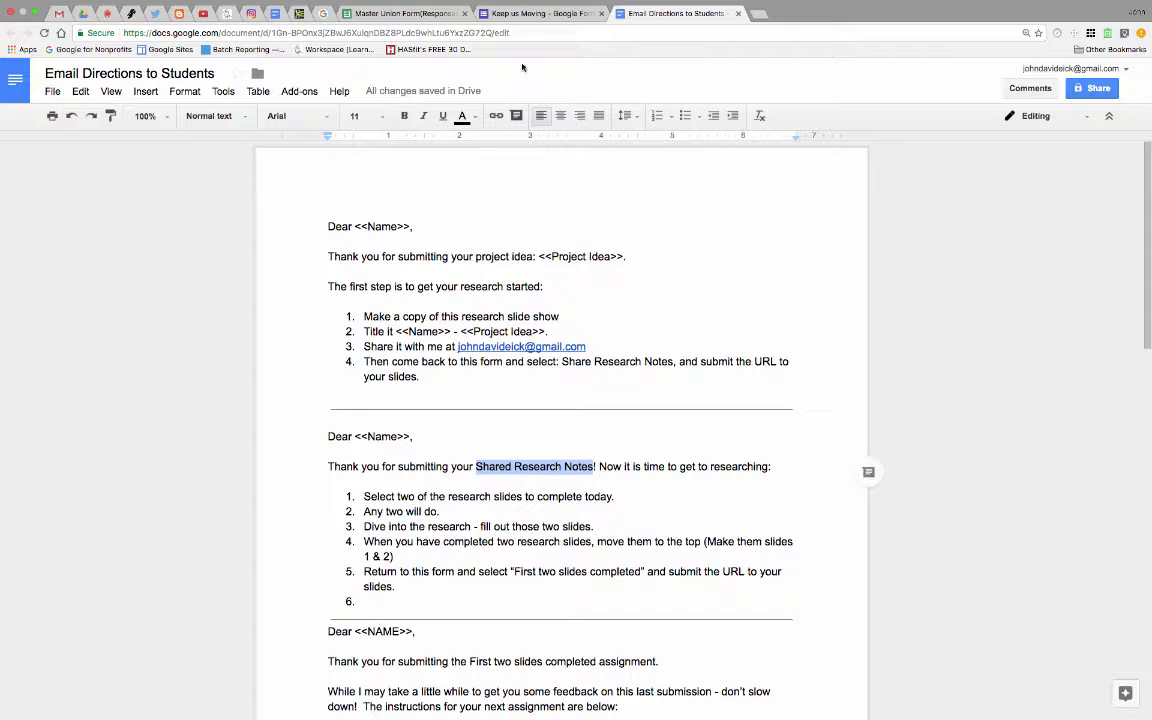
- Switch to the Master Union Form(Responses) spreadsheet, search the add-on store for "formmule", and close the store
left_click(540, 13)
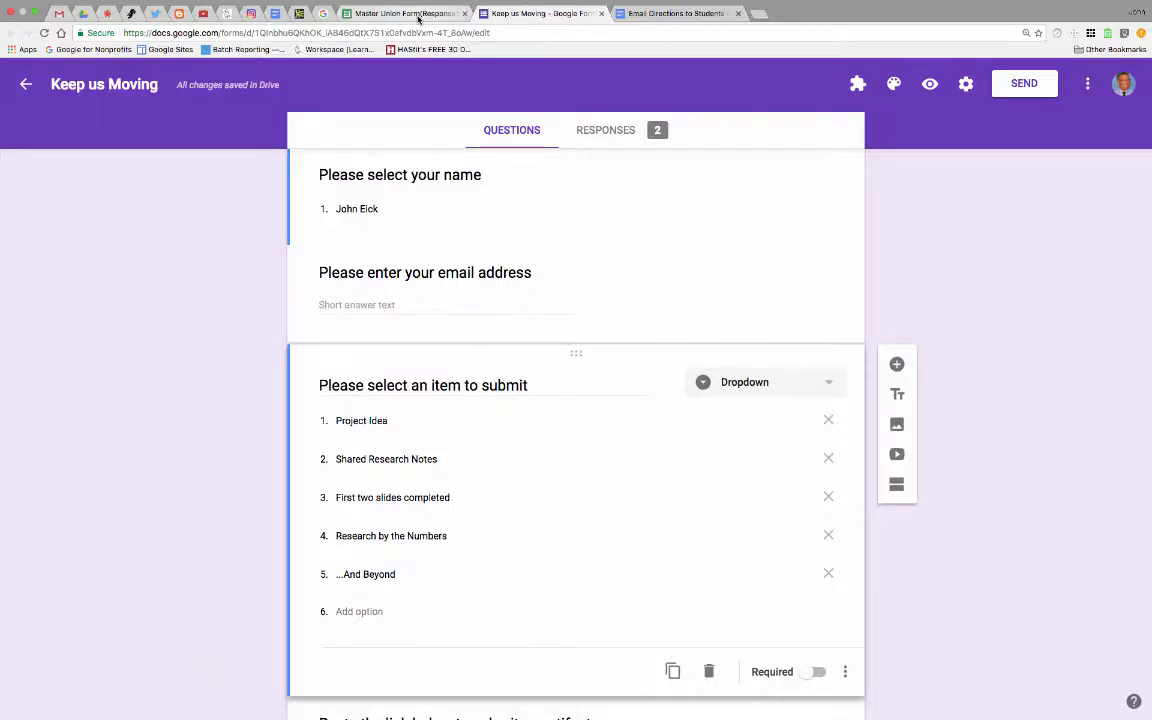
left_click(420, 13)
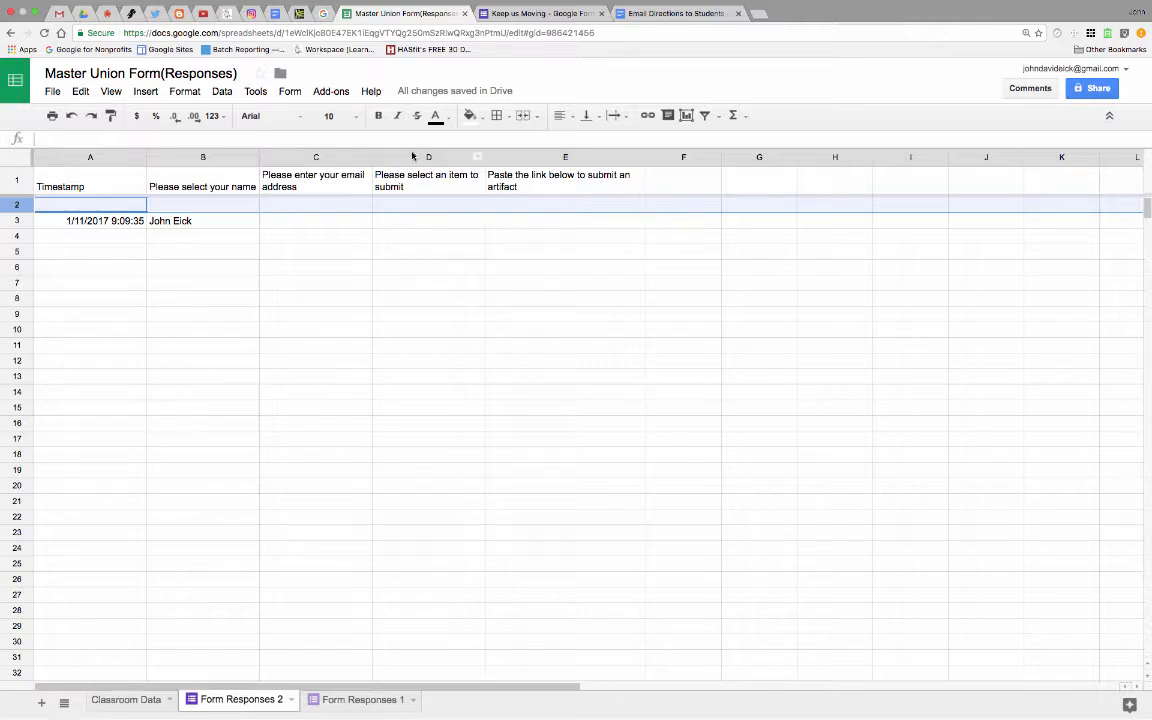
left_click(331, 93)
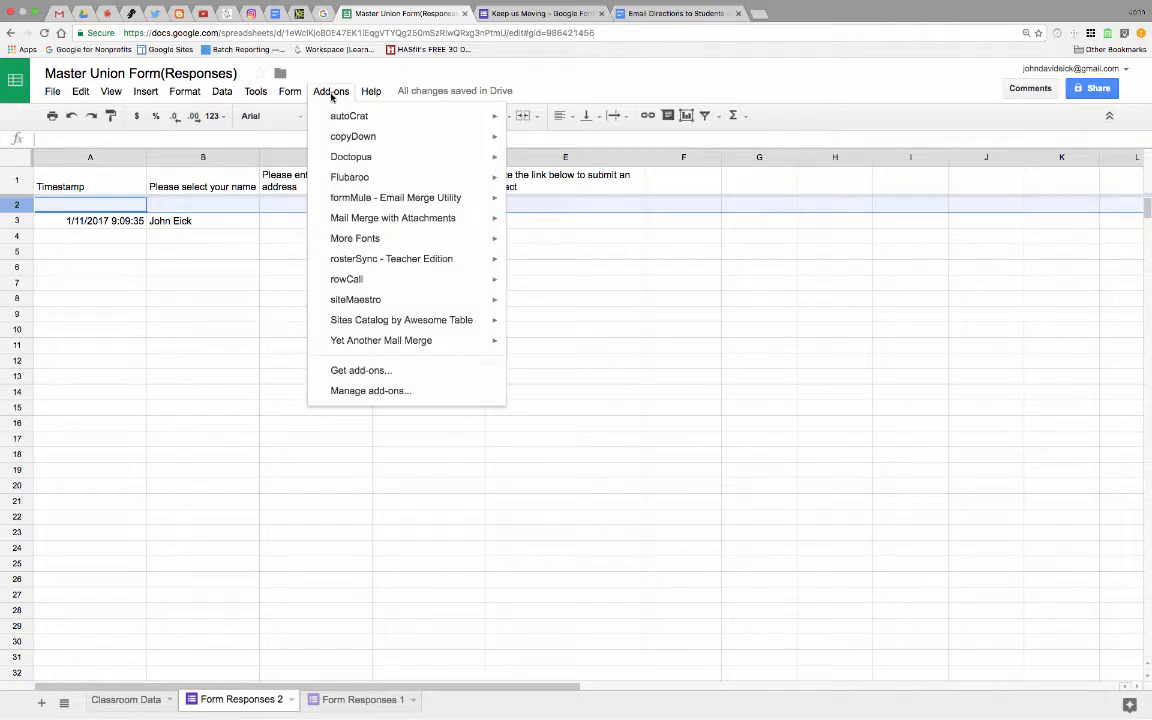
mouse_move(368, 199)
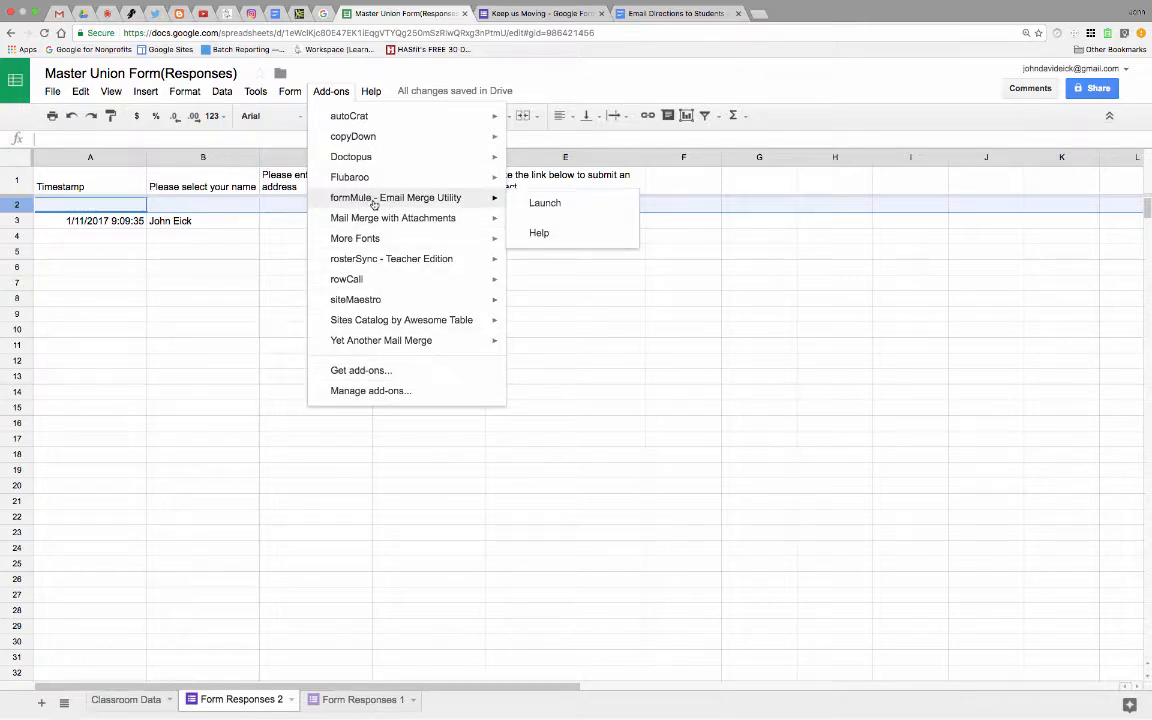
left_click(363, 370)
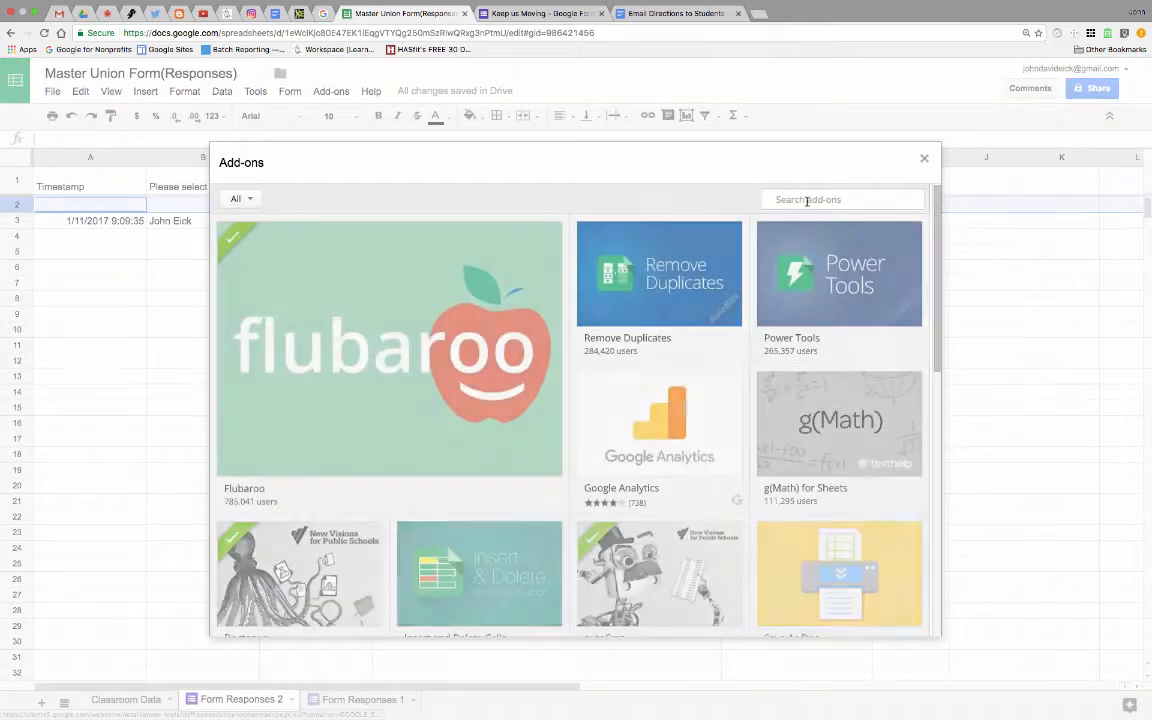
left_click(807, 198)
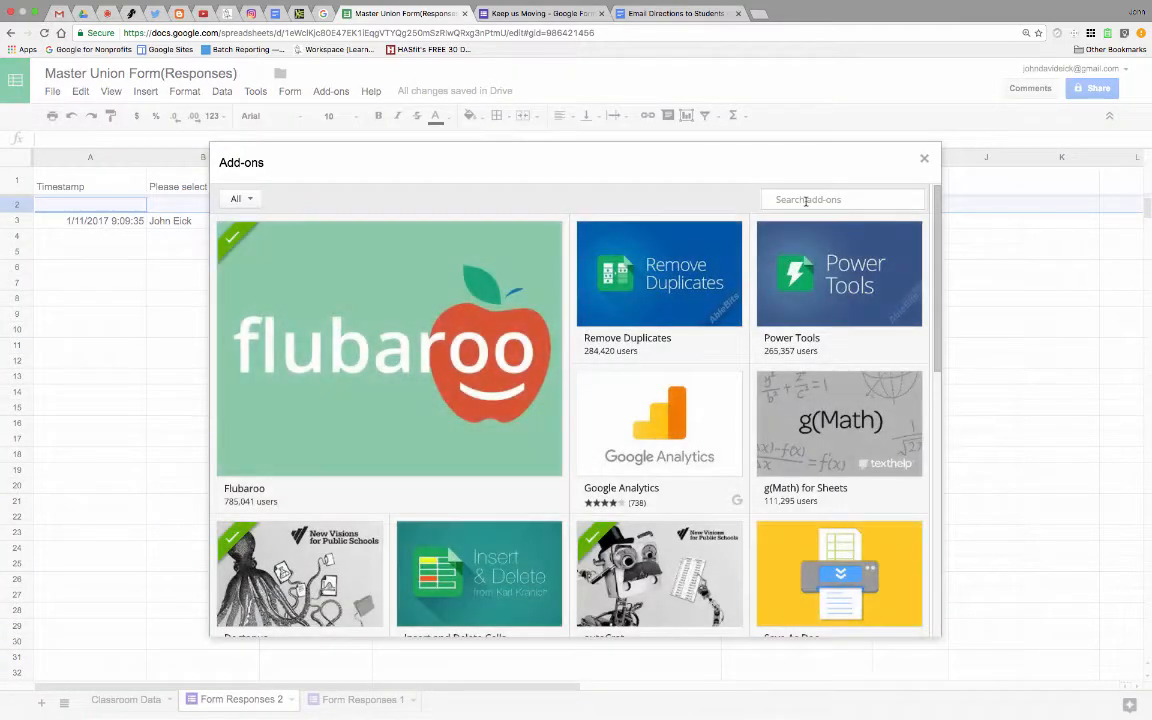
type("formmule")
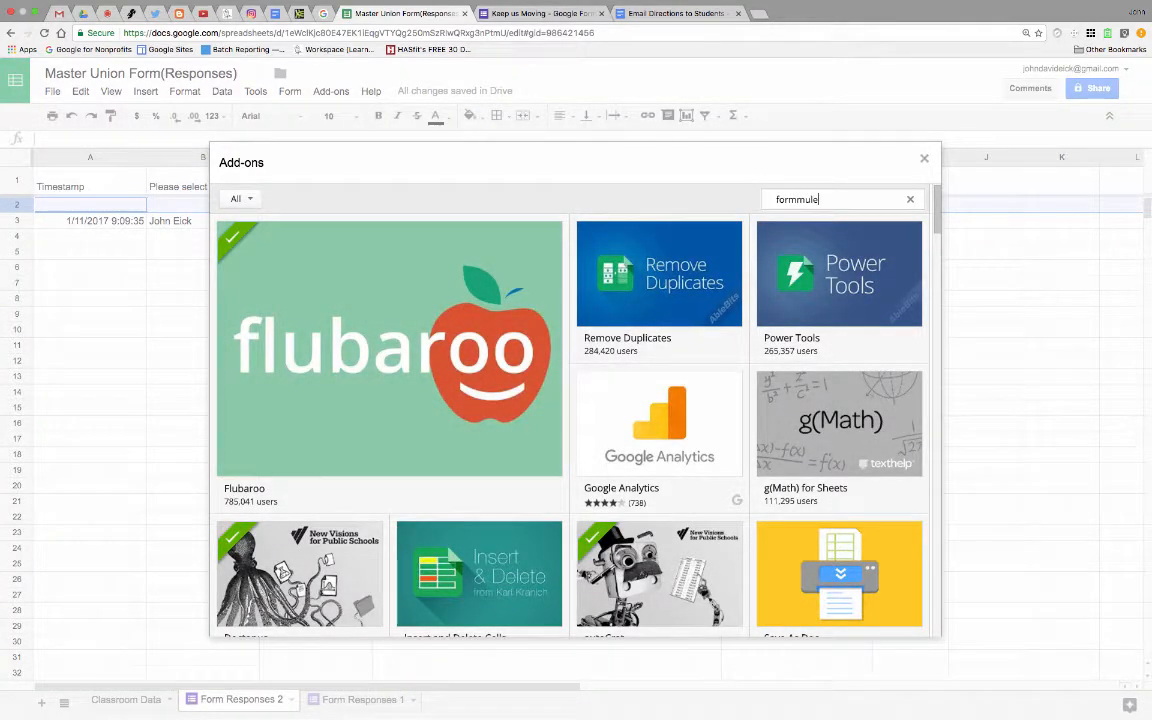
key("Return")
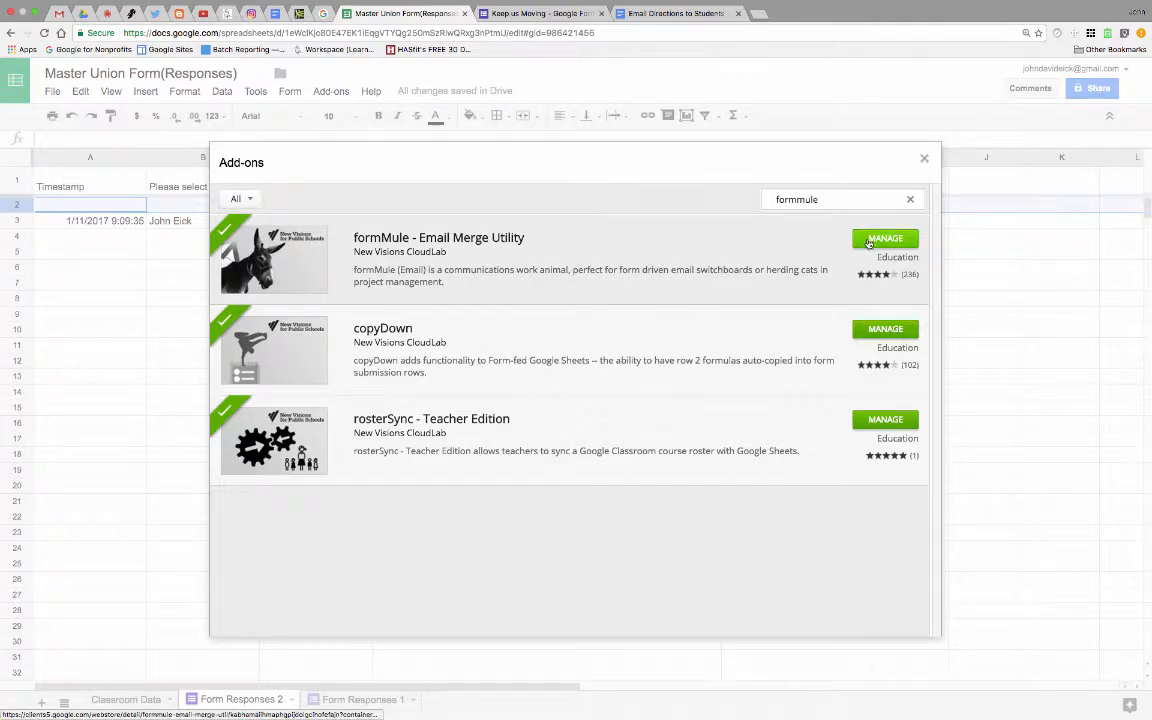
left_click(924, 159)
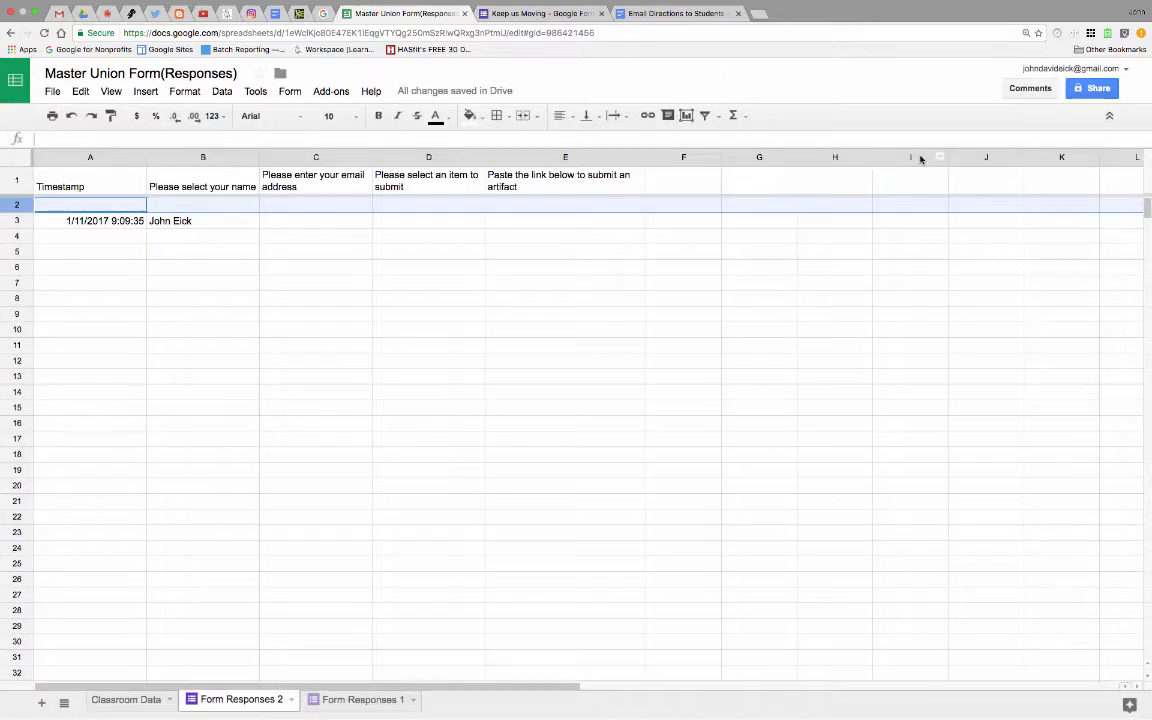
- Launch the formMule - Email Merge Utility add-on in the responses spreadsheet
left_click(330, 93)
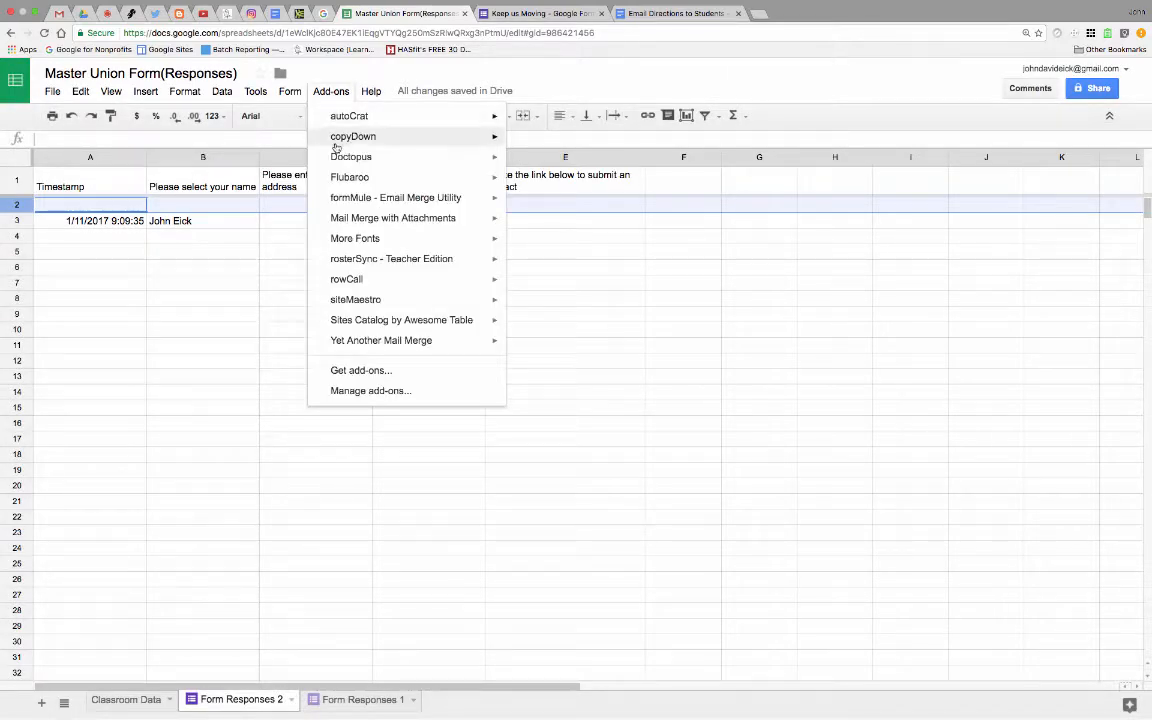
mouse_move(377, 200)
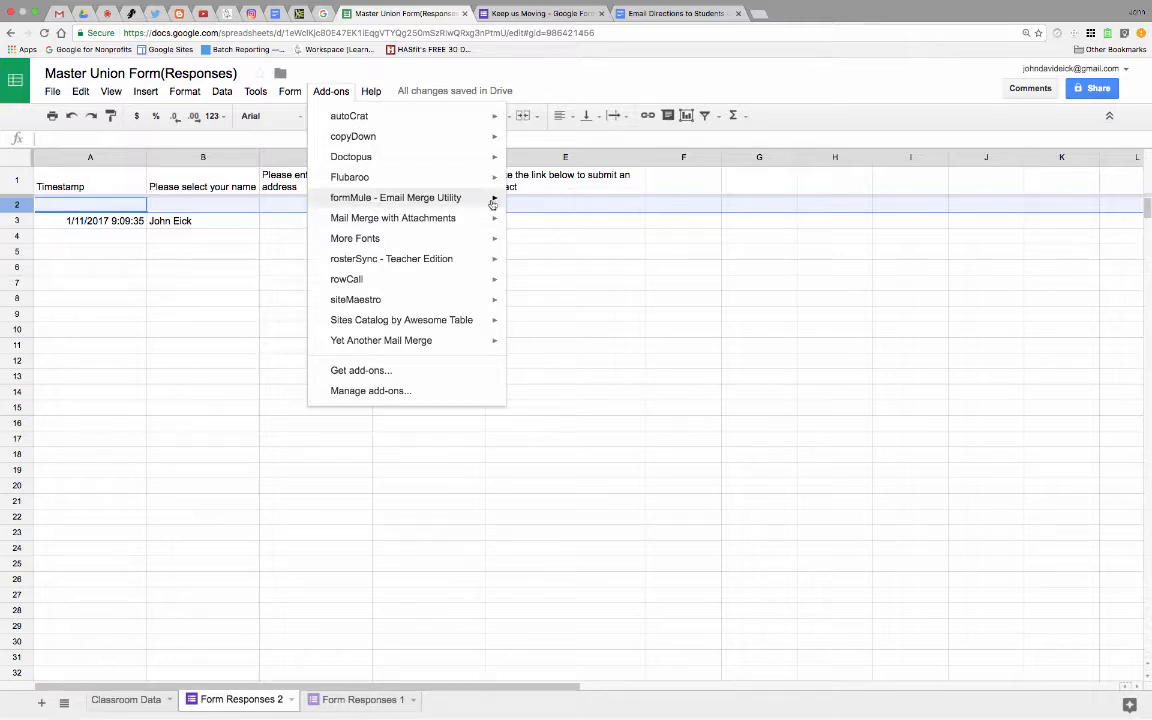
left_click(545, 203)
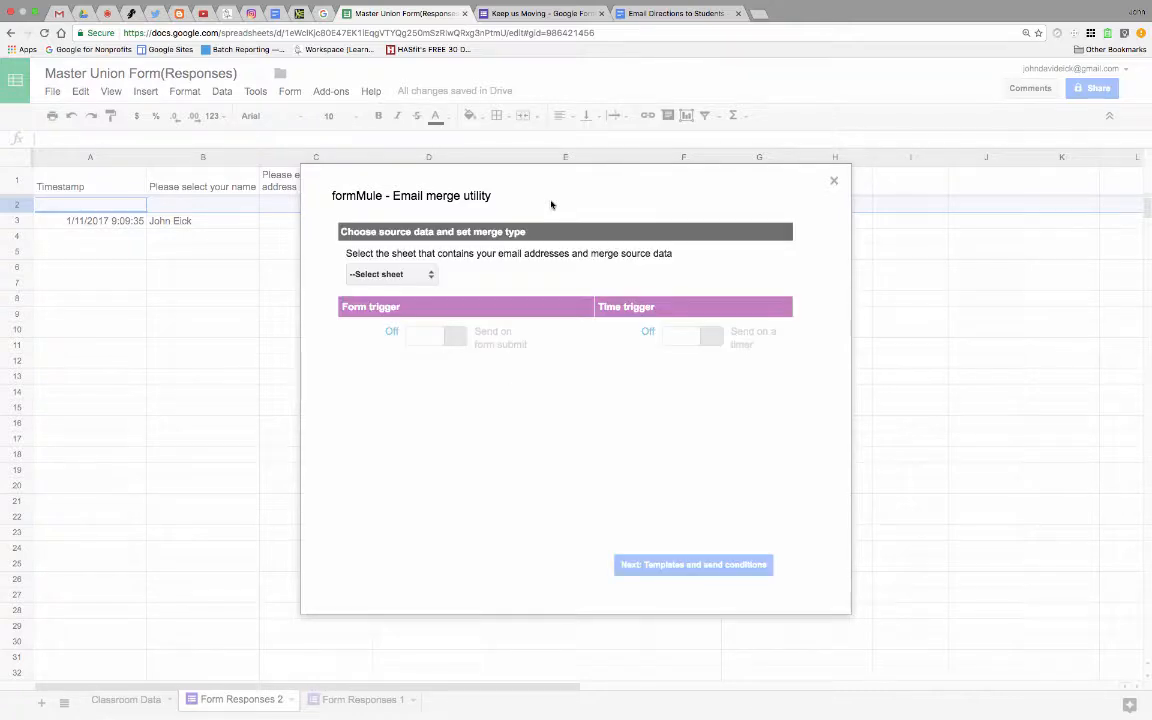
- Use Form Responses 2 as the merge source, enable sending on form submit, and continue to the templates and send conditions
left_click(390, 274)
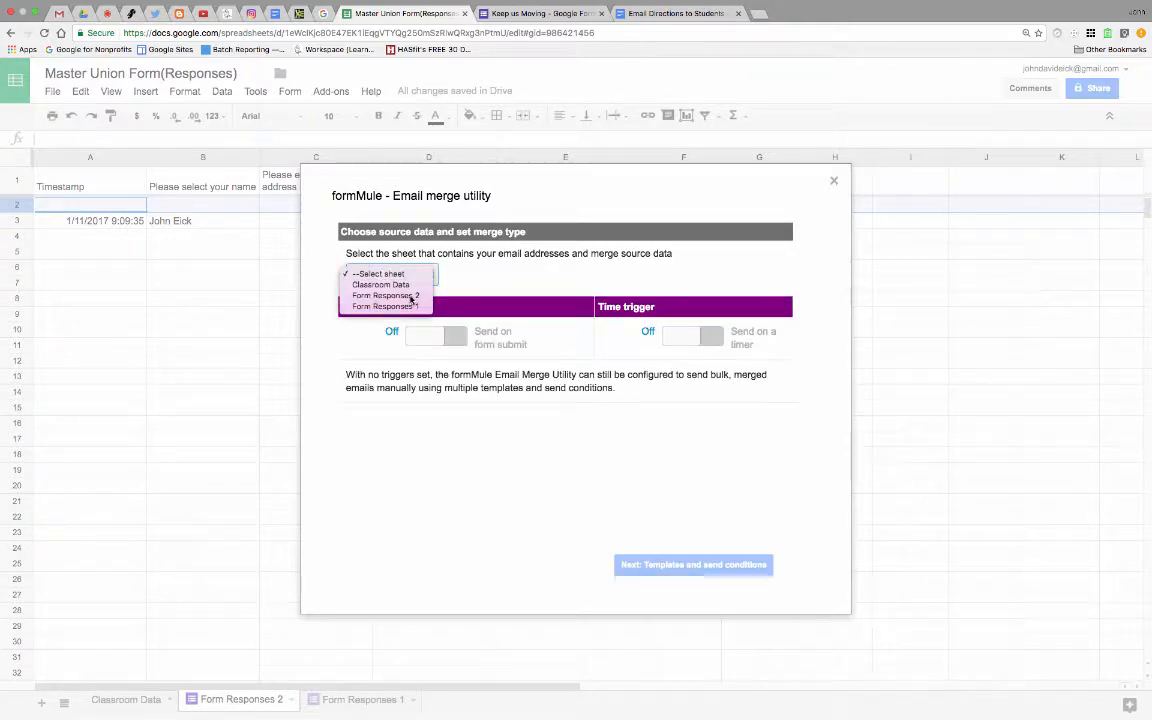
left_click(405, 296)
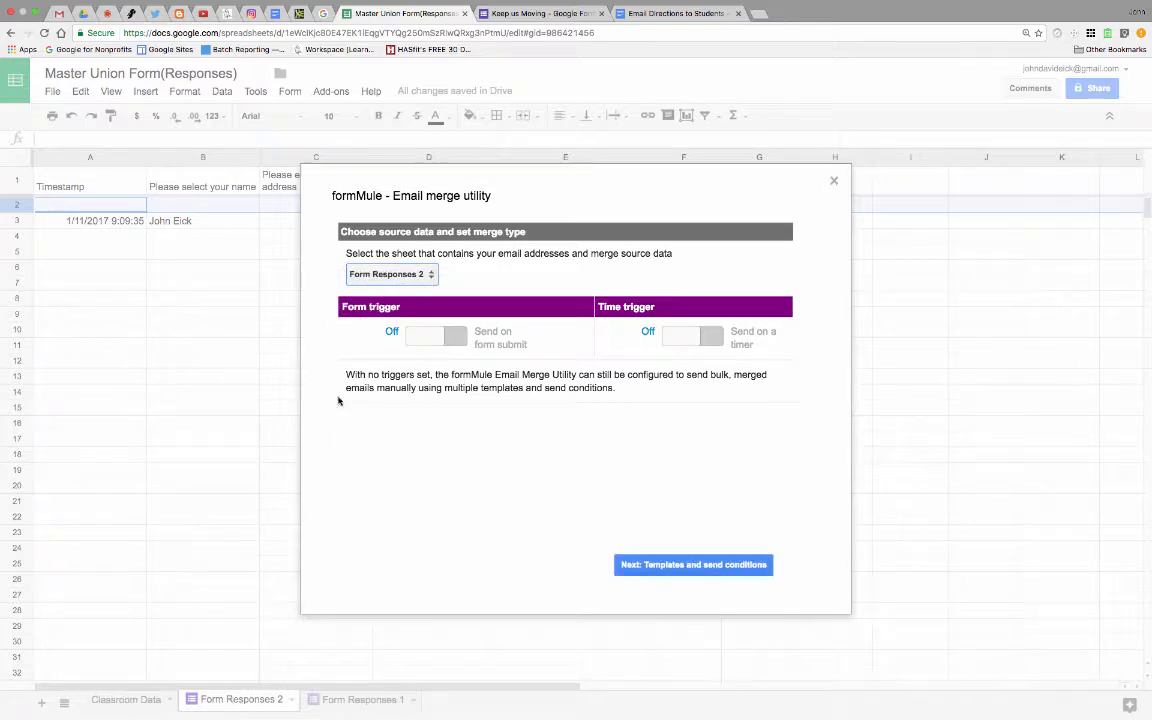
left_click(459, 340)
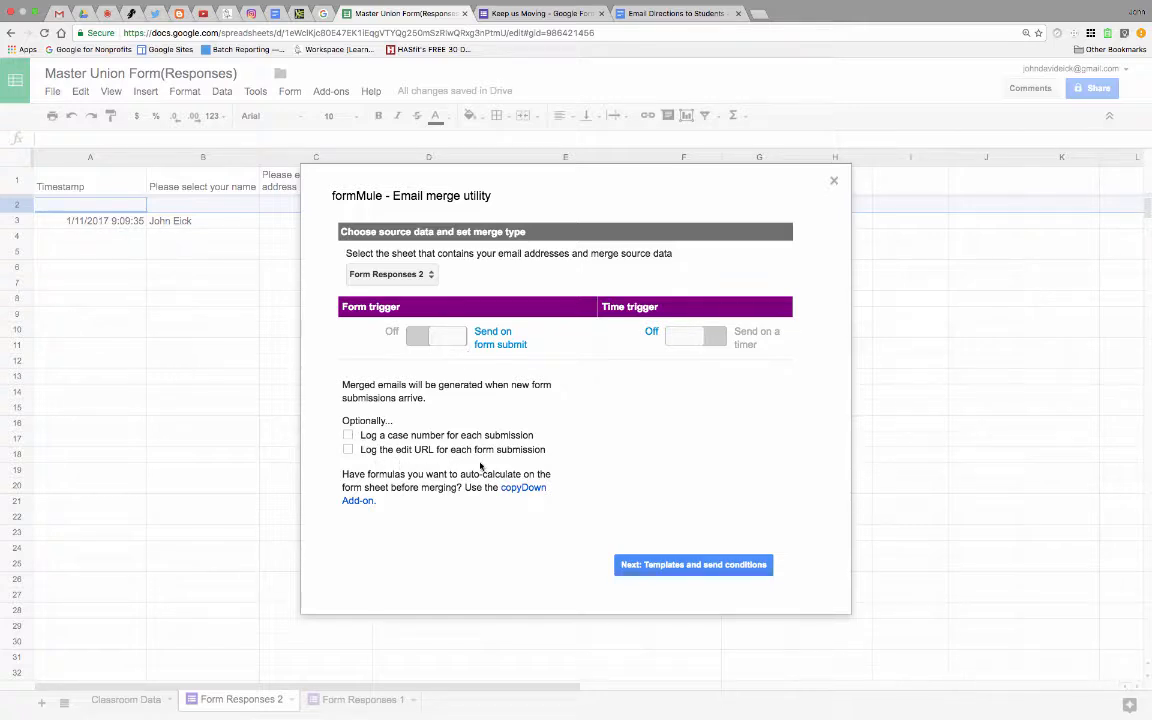
left_click(660, 565)
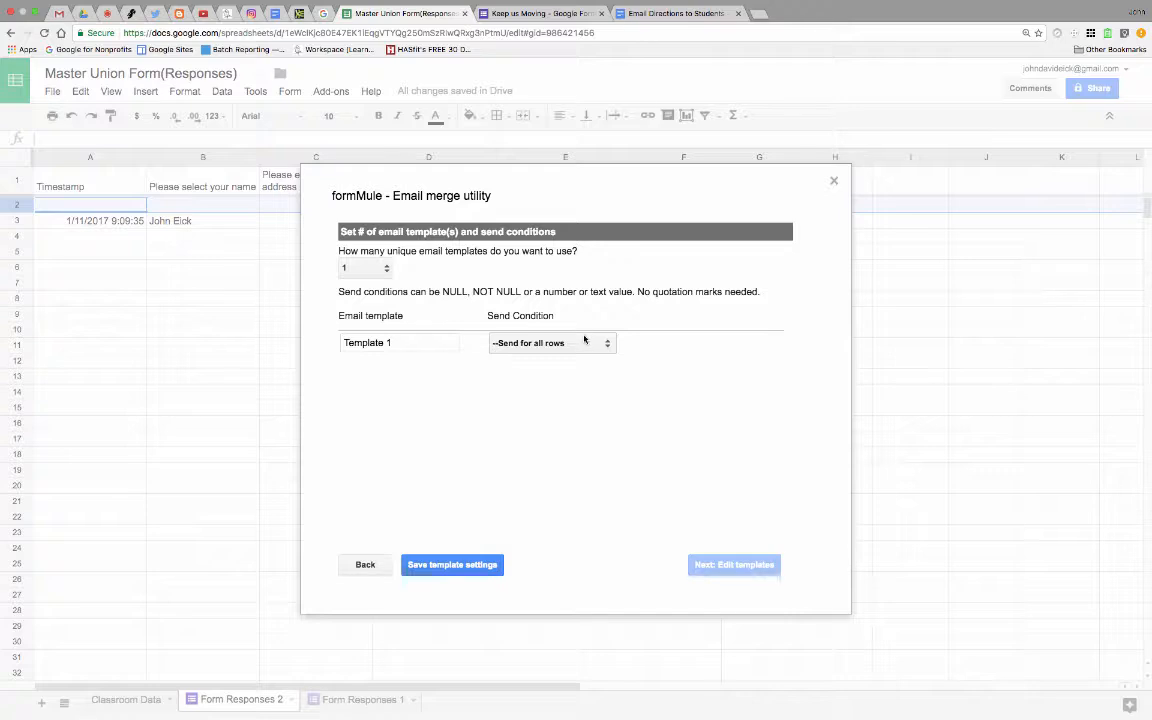
- Check the submission items in the Keep us Moving form and set the number of unique email templates to 5
left_click(545, 14)
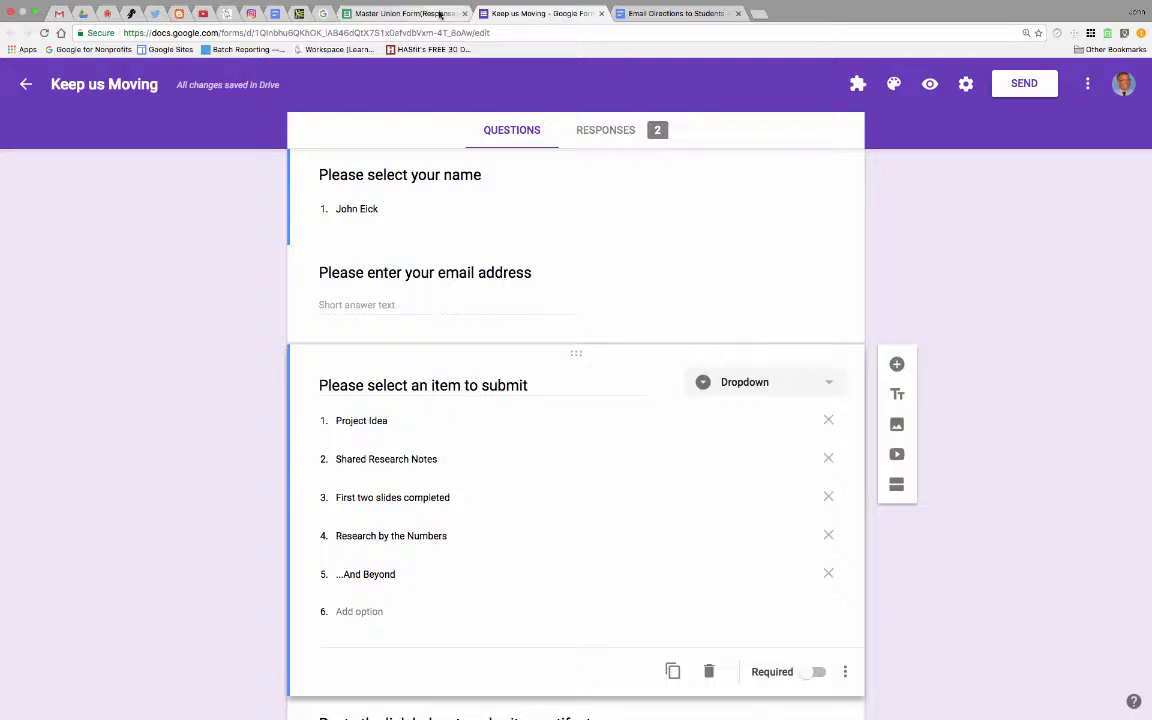
left_click(405, 13)
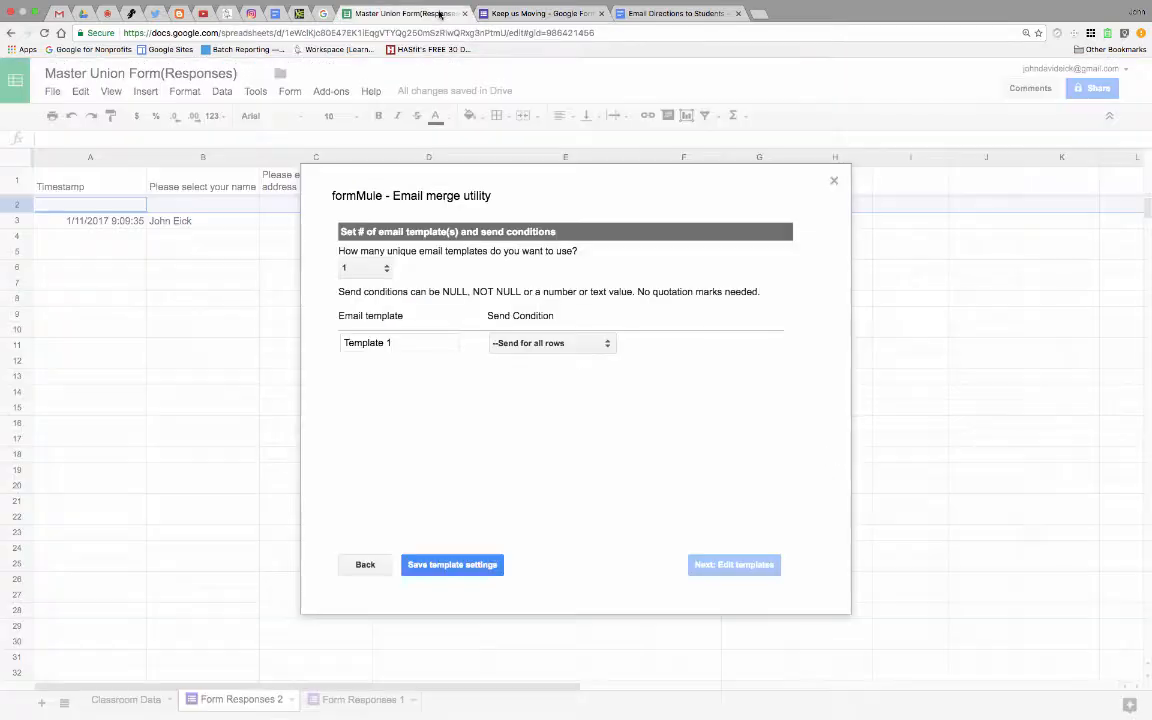
left_click(378, 268)
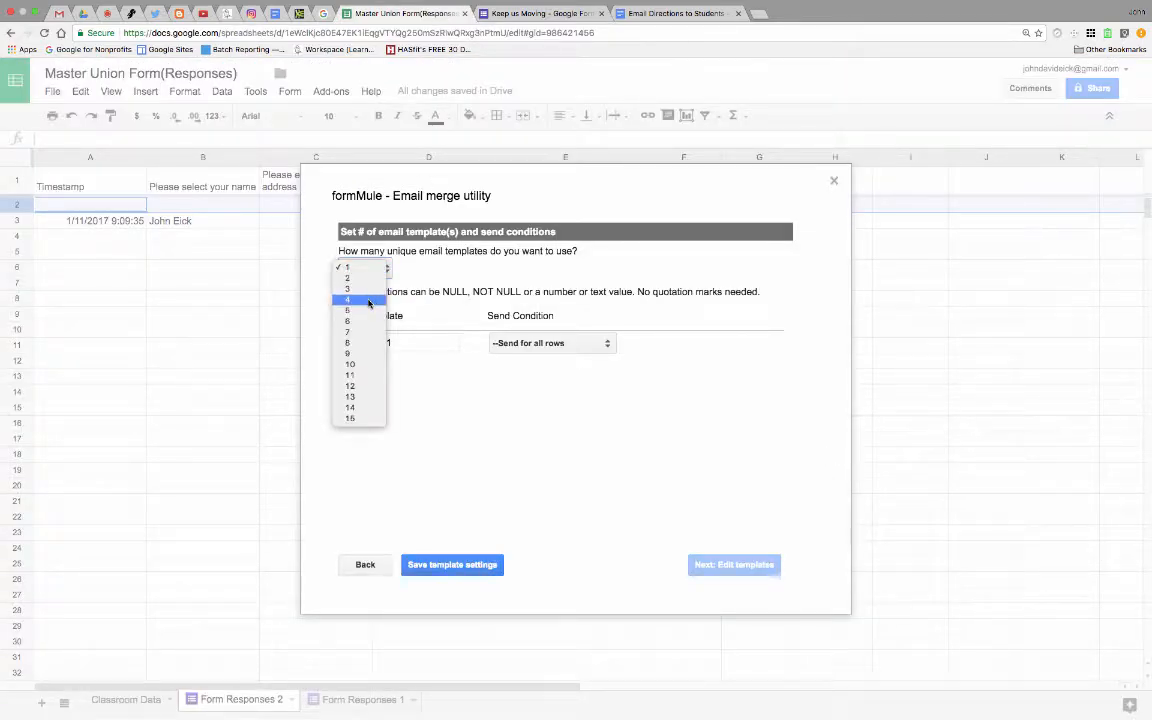
left_click(366, 312)
- Rename the first email template to "Project Idea"
left_click(404, 340)
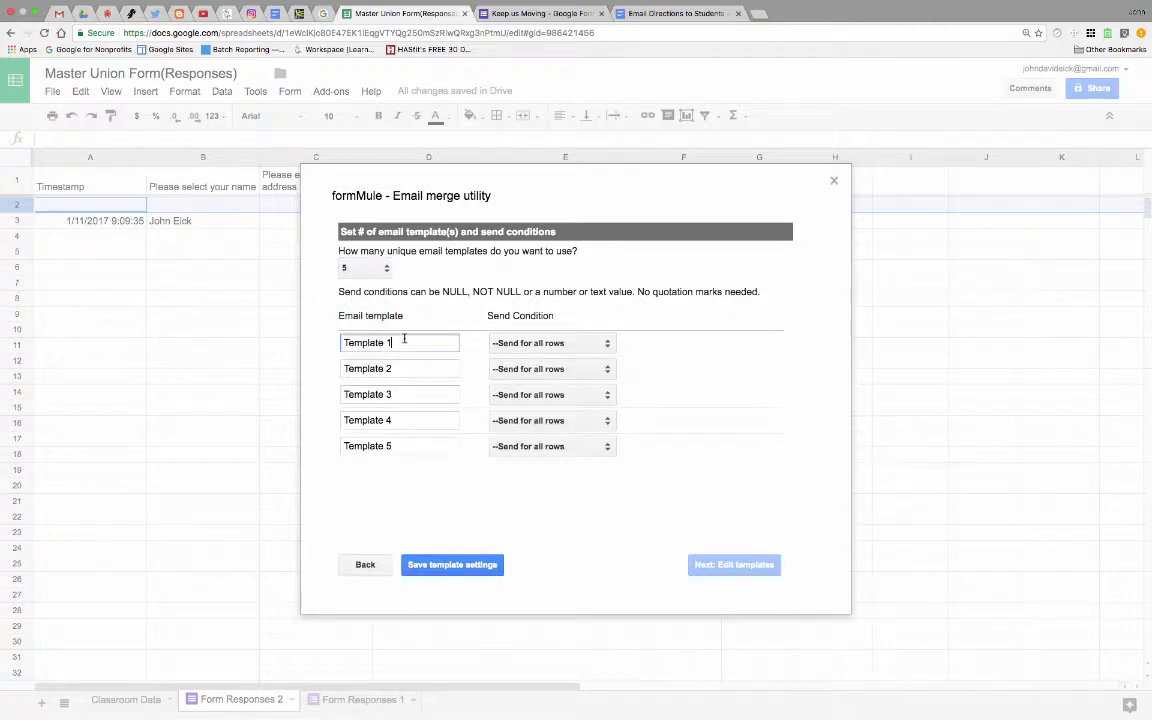
triple_click(404, 340)
type("Project Idea")
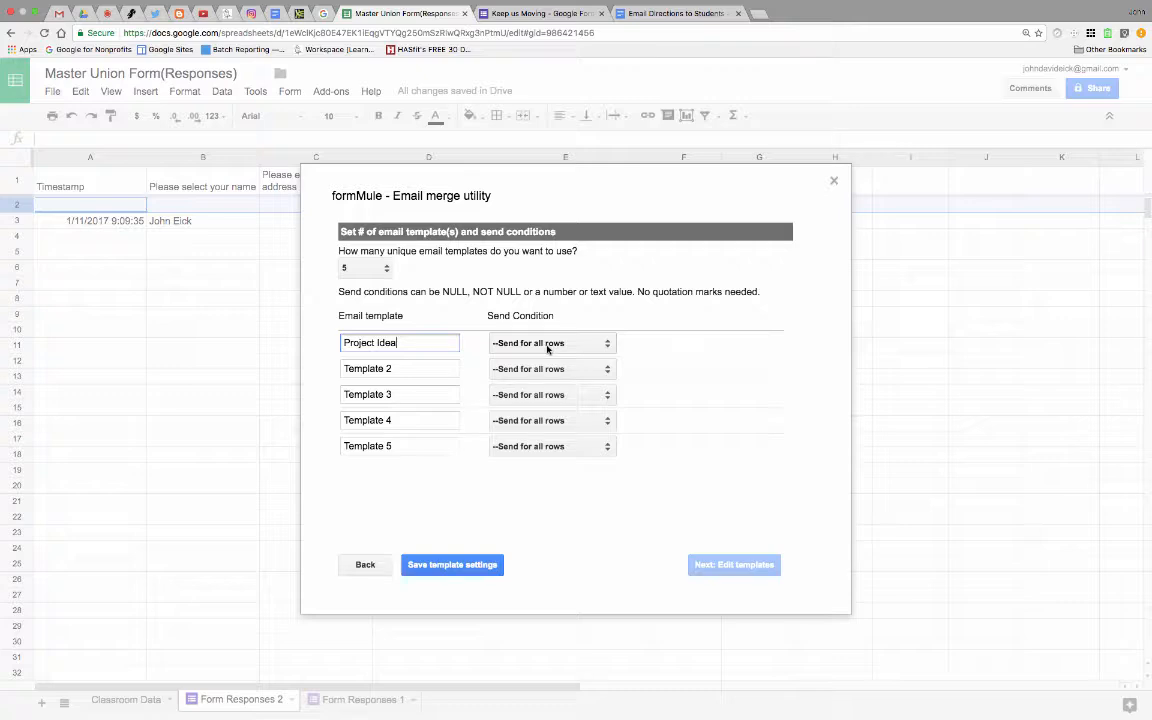
- Set the Project Idea template's send condition to "Please select an item to submit" equal to "Project Idea", copying the template name
left_click(549, 346)
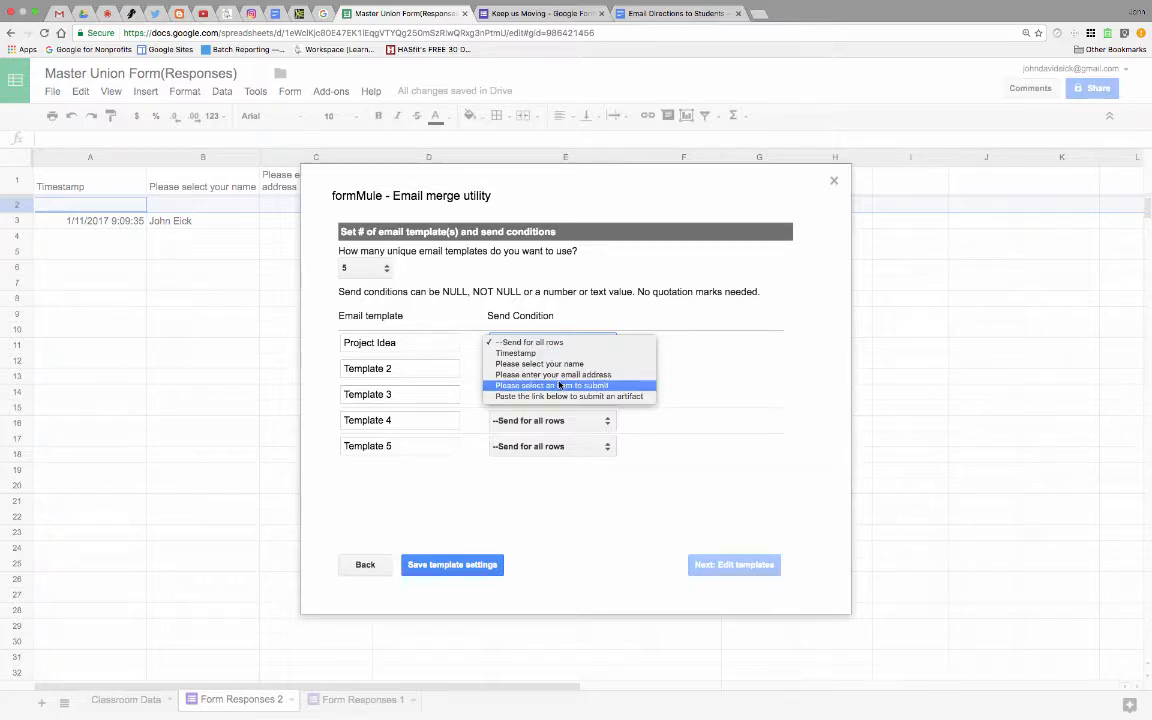
left_click(559, 386)
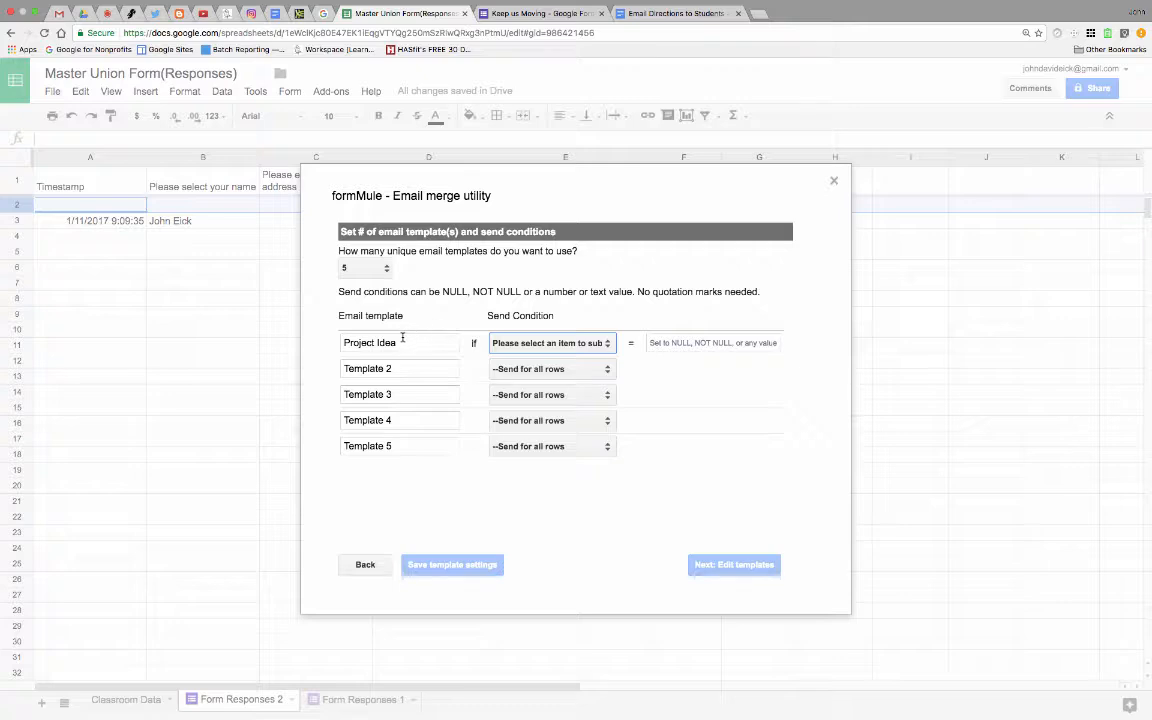
left_click_drag(395, 342, 333, 340)
key("ctrl+c")
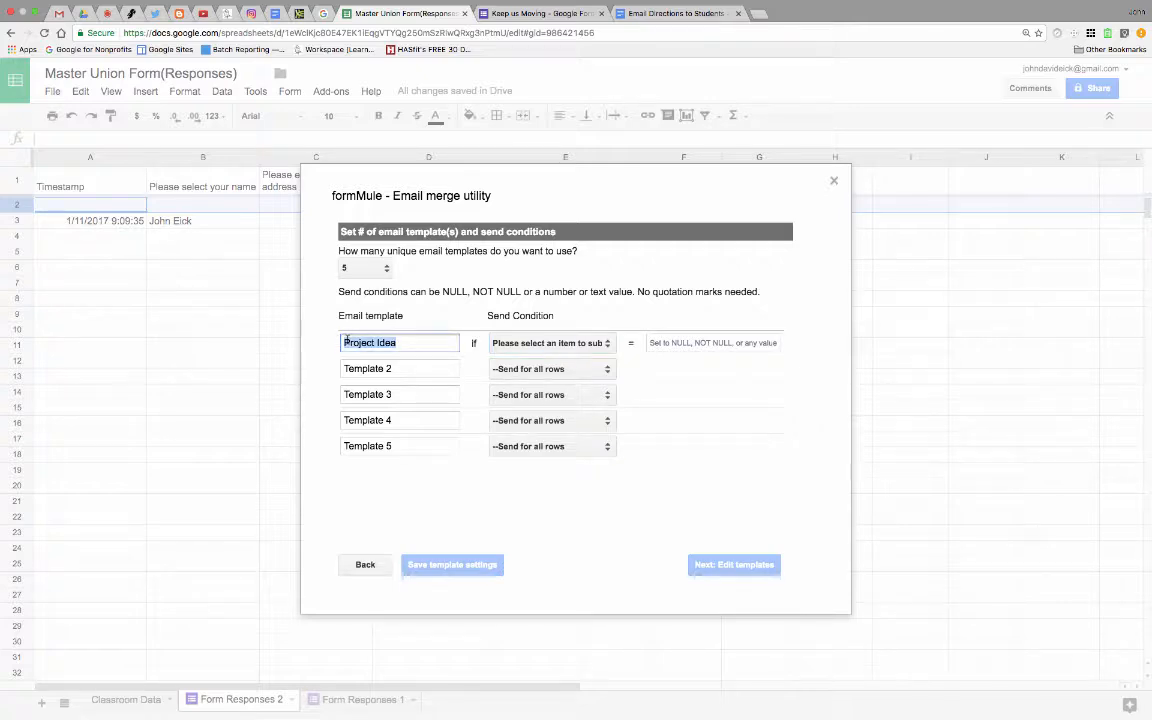
left_click(681, 343)
key("ctrl+v")
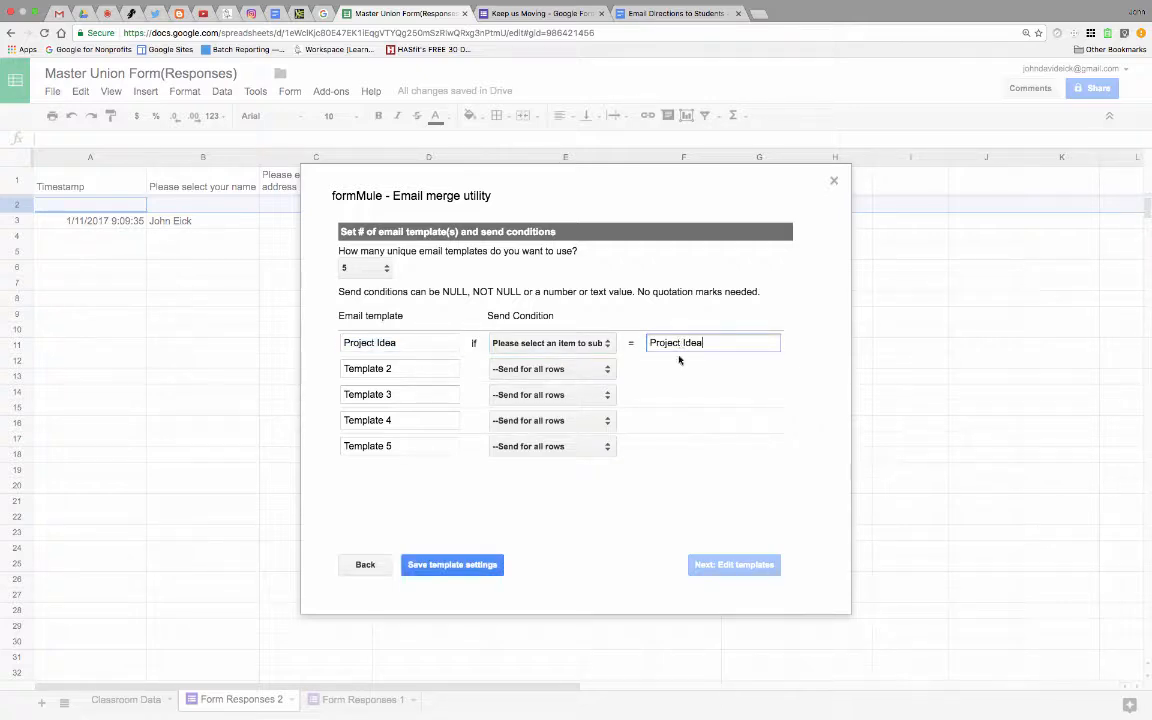
- Name the other templates Shared Research Notes, First two slides completed, Research by the Numbers and ...And Beyond, matching the form's items
left_click(553, 27)
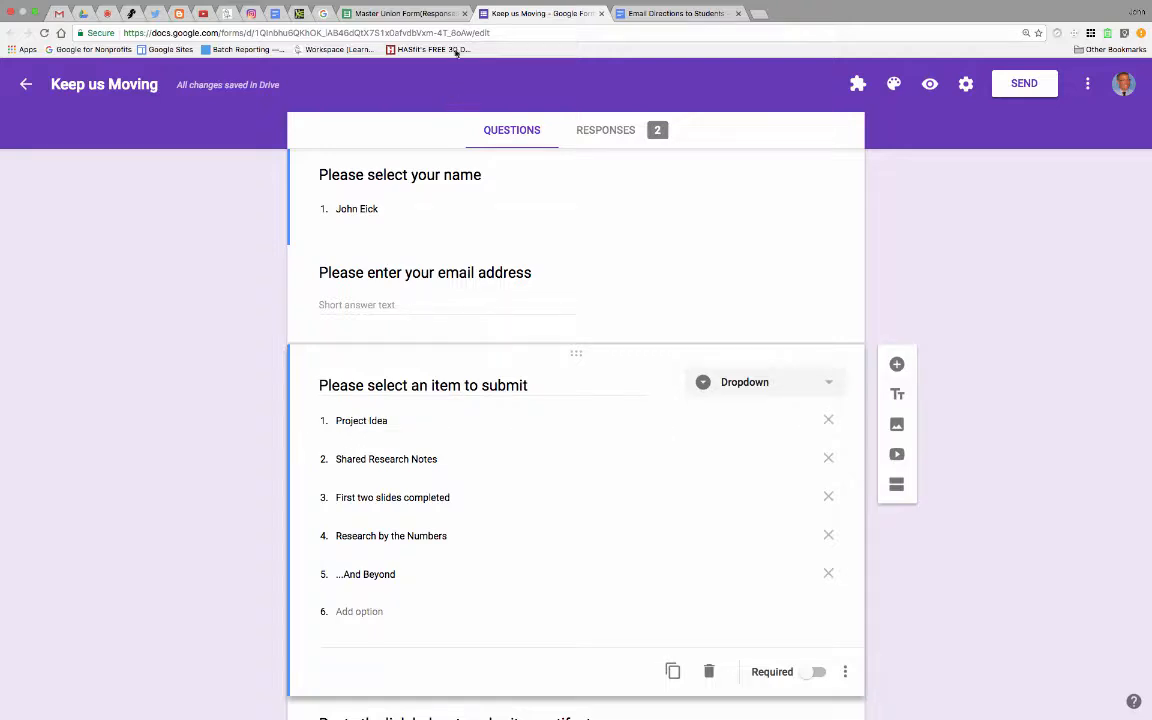
left_click(400, 18)
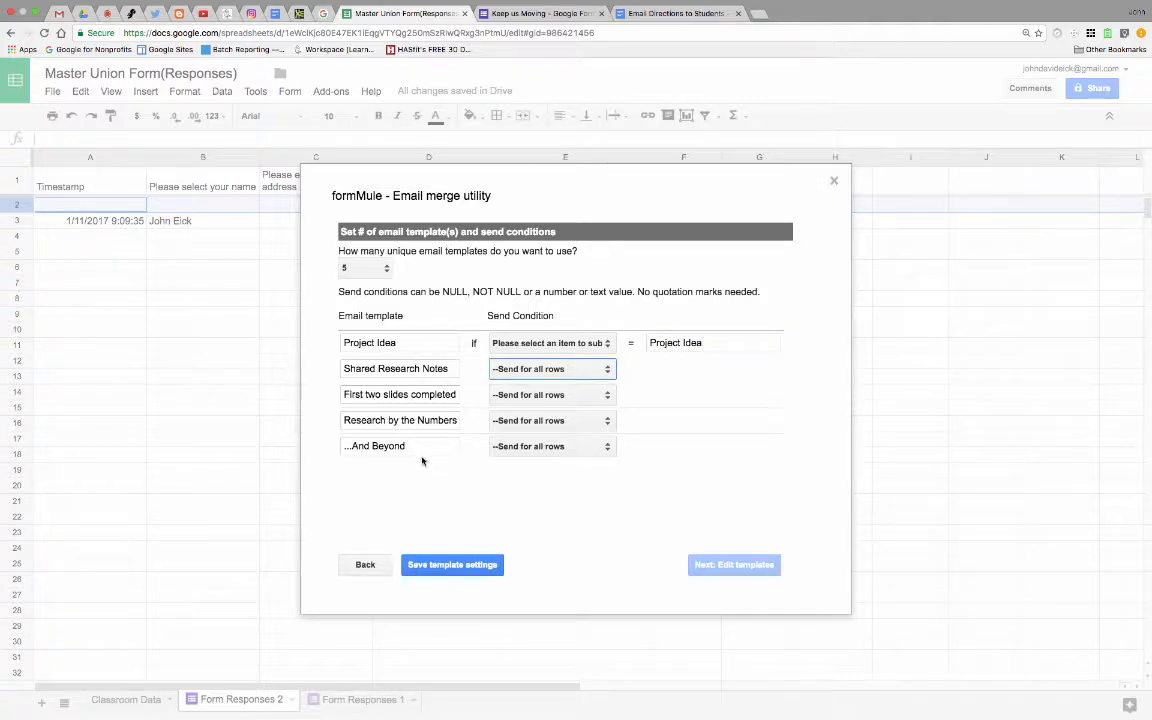
- Set the other four templates' send conditions to "Please select an item to submit" equal to each template's own name, from Shared Research Notes to ...And Beyond
left_click(536, 370)
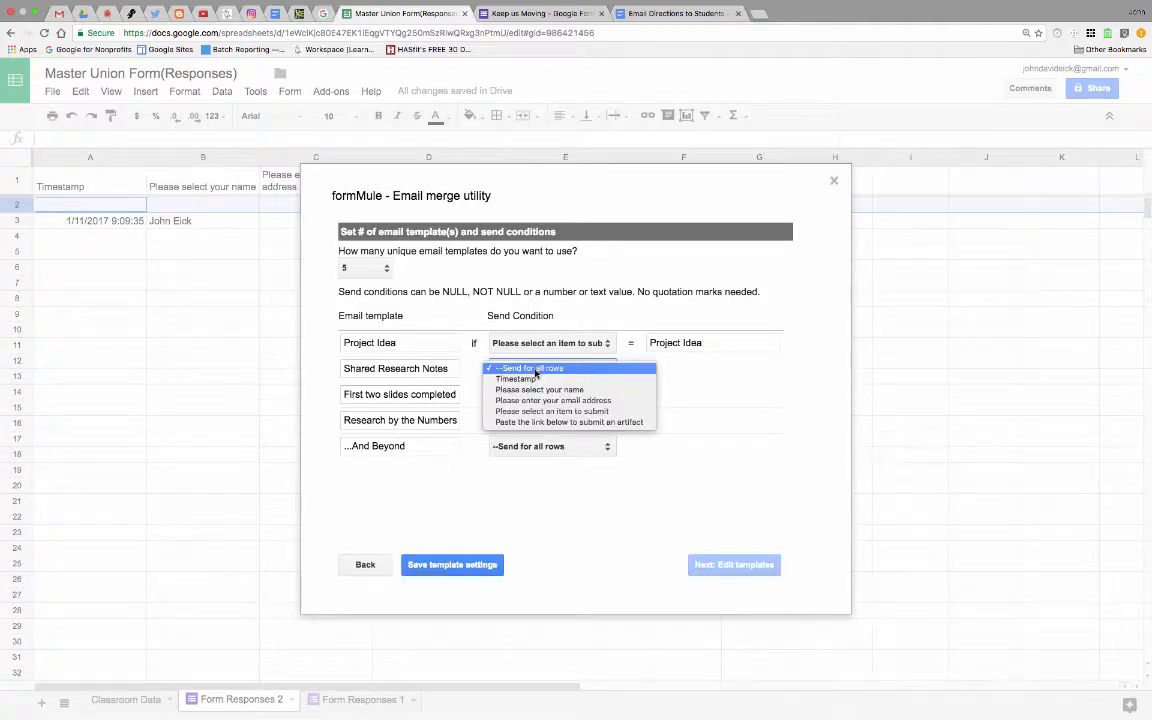
left_click(570, 412)
left_click(680, 368)
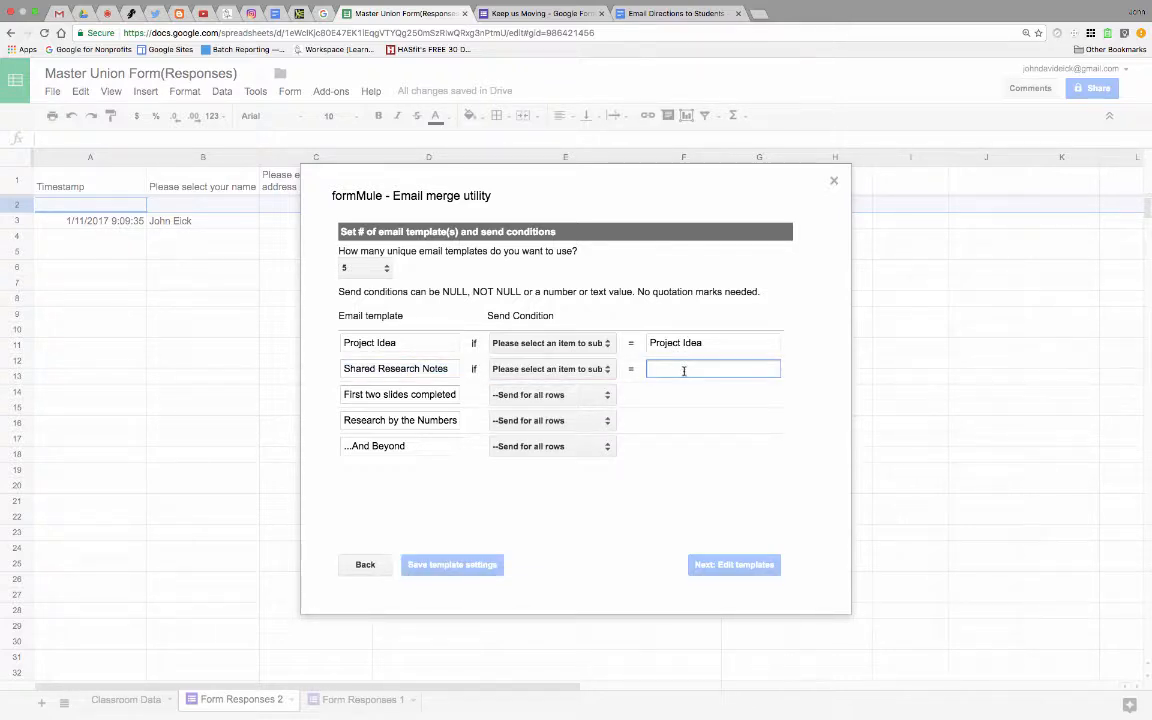
type("Shared Research Notes")
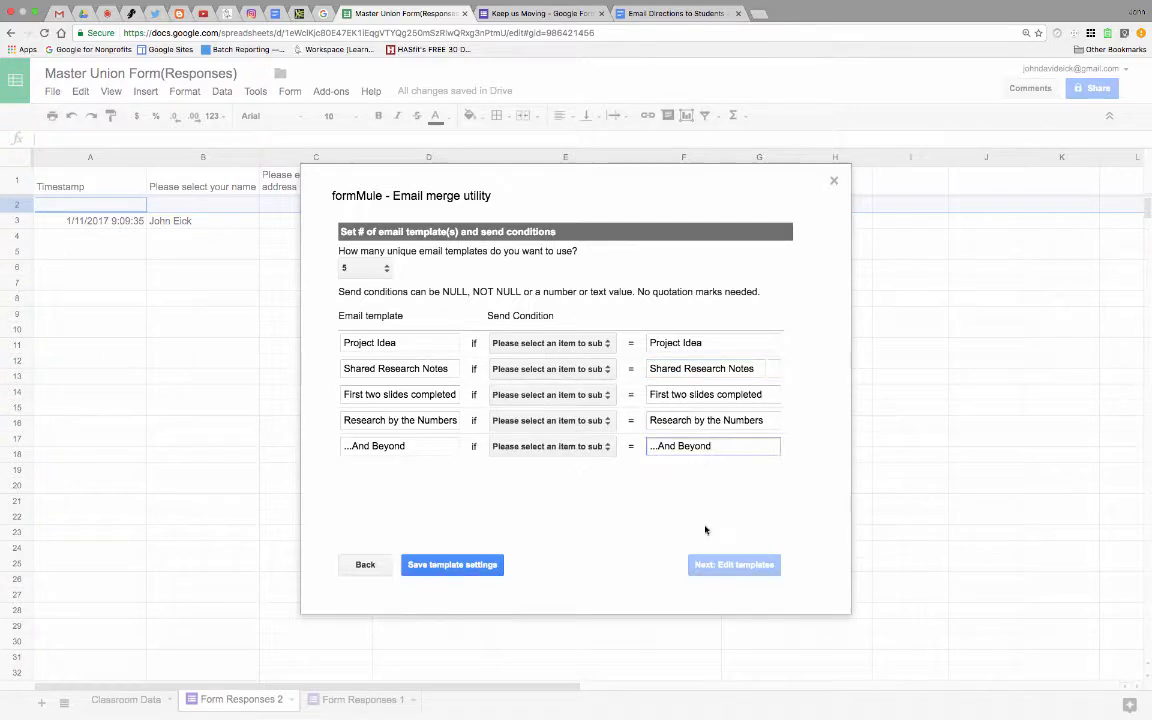
left_click(705, 530)
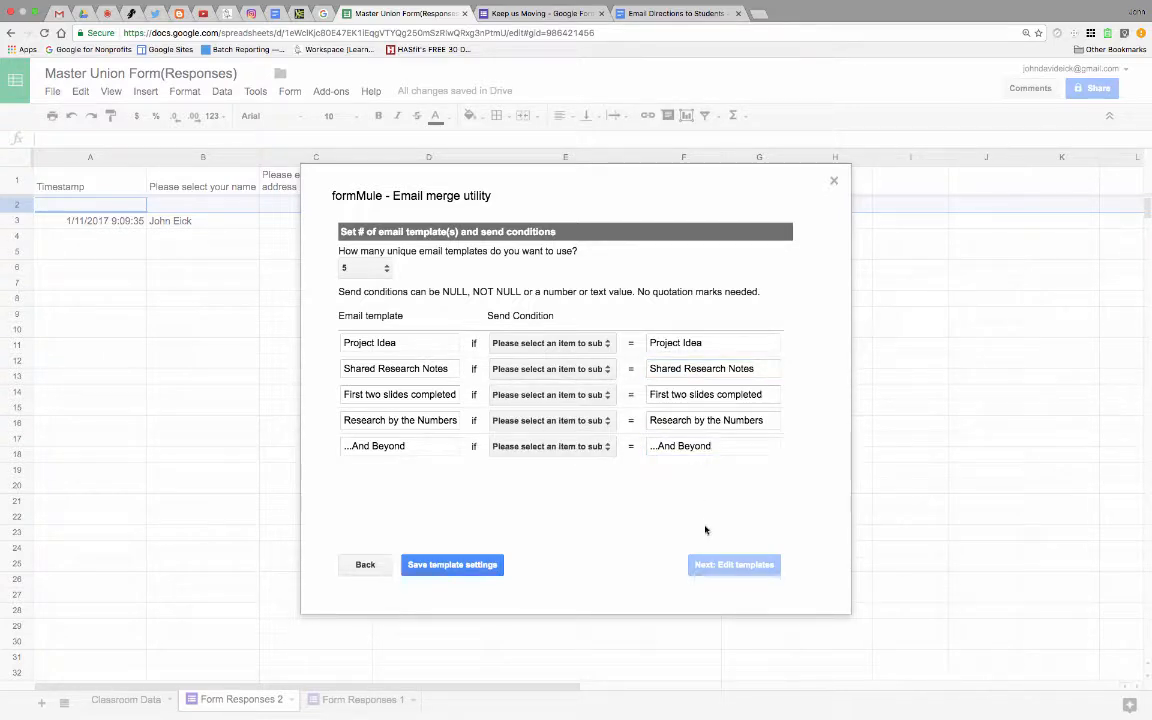
- Save the template settings and continue to template editing with the Project Idea template selected
left_click(432, 564)
left_click(451, 566)
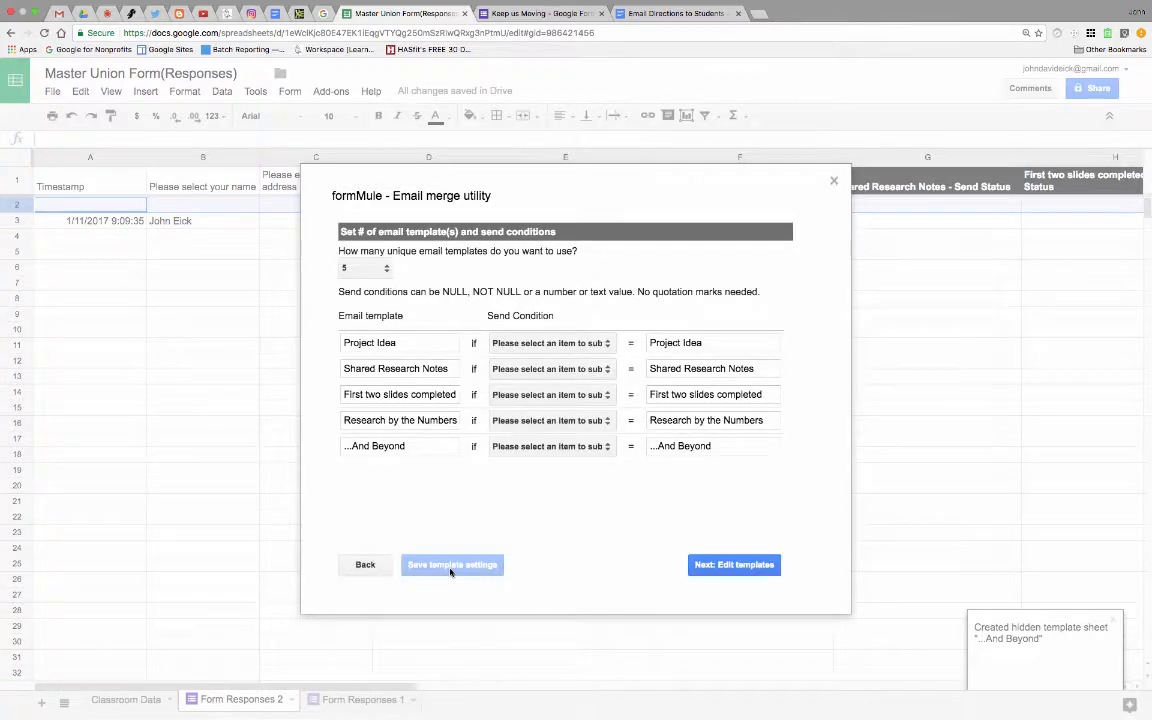
left_click(736, 566)
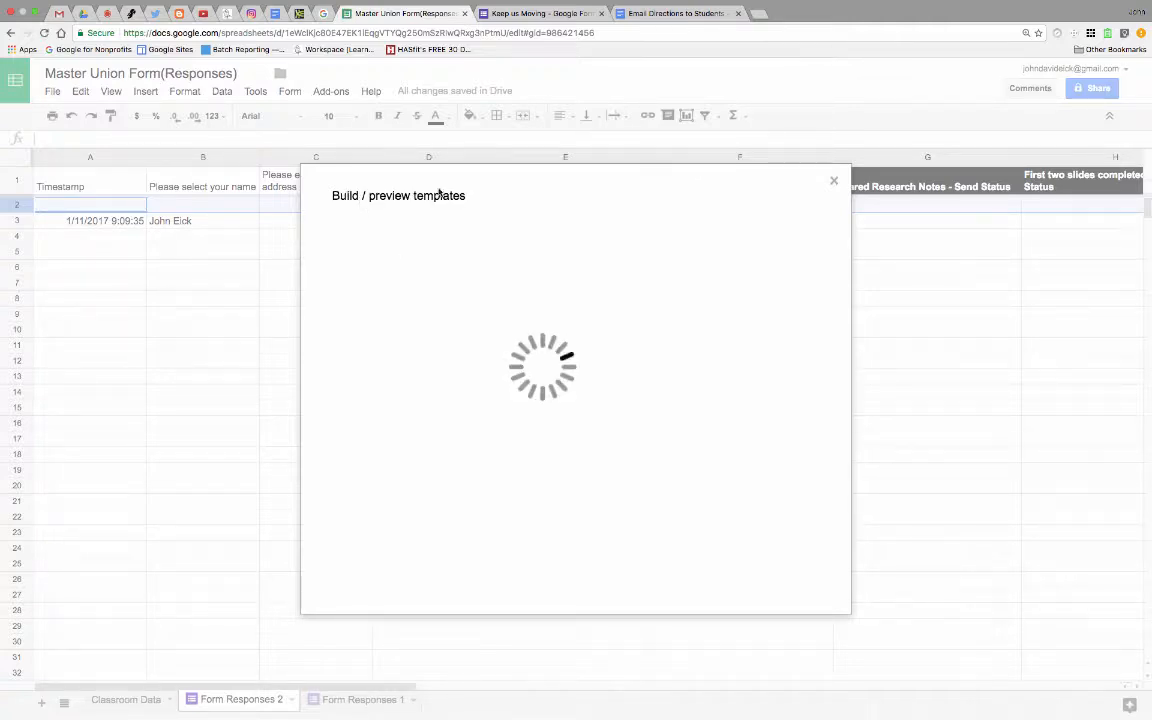
left_click(440, 238)
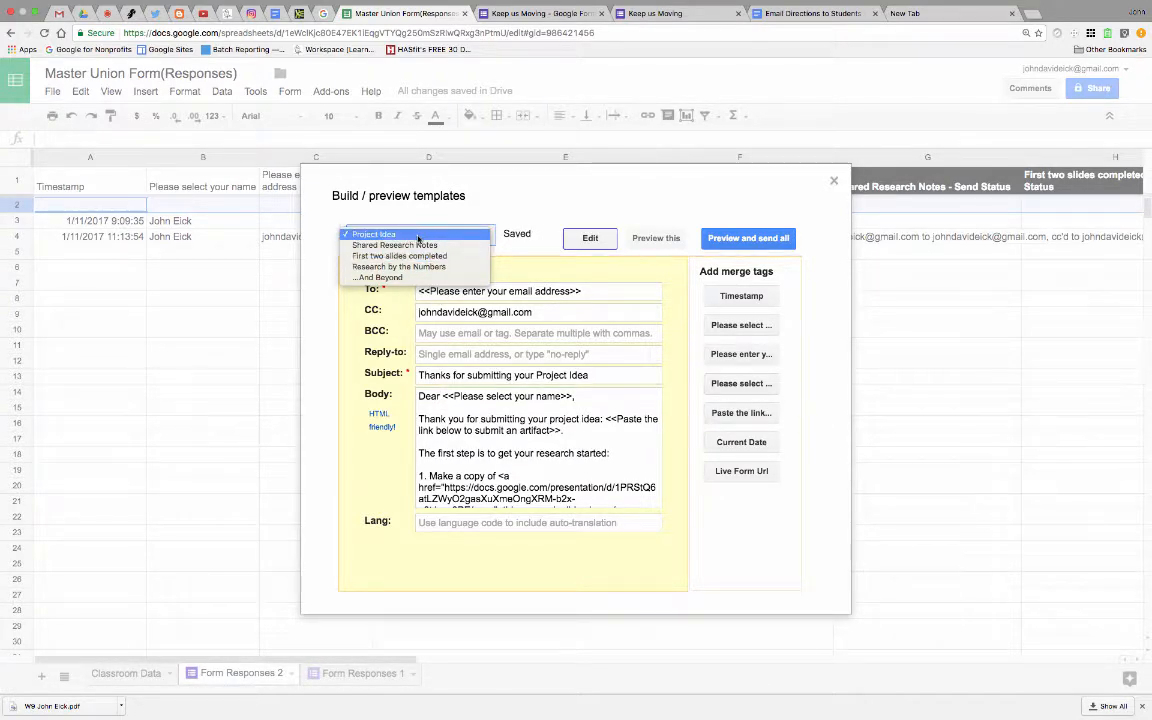
left_click(418, 236)
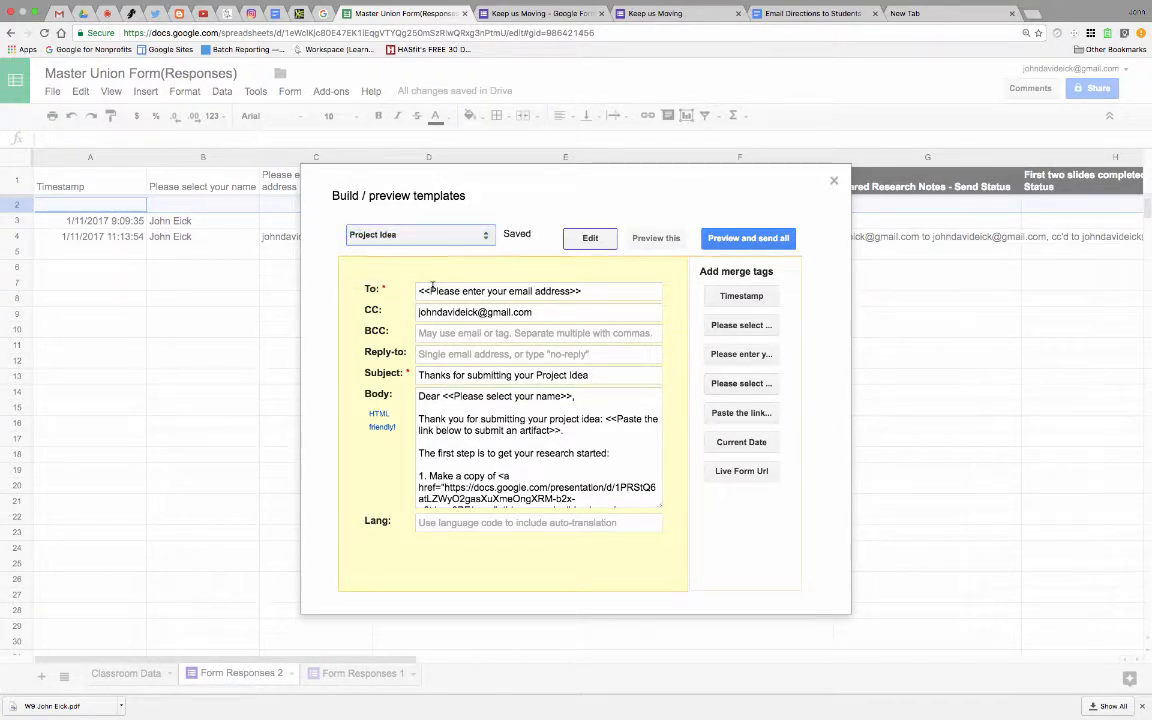
- Review the Project Idea template's recipient tag and body directions, comparing the body with the Email Directions to Students document
left_click_drag(417, 290, 592, 293)
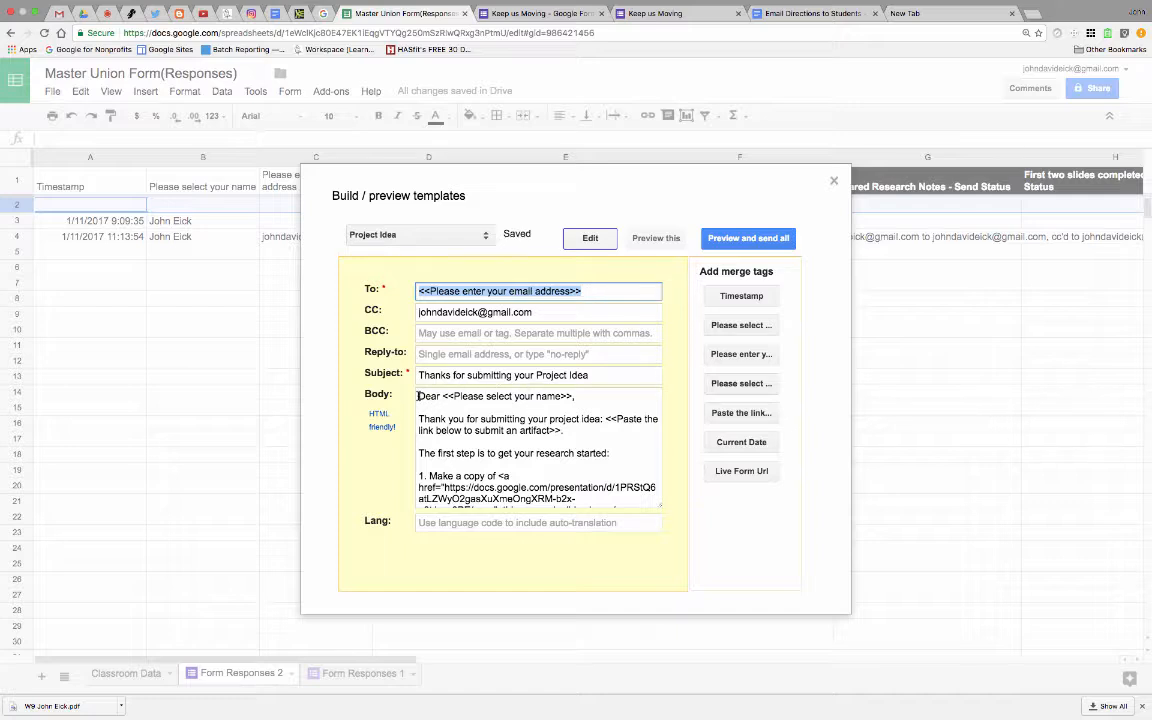
left_click_drag(418, 395, 497, 464)
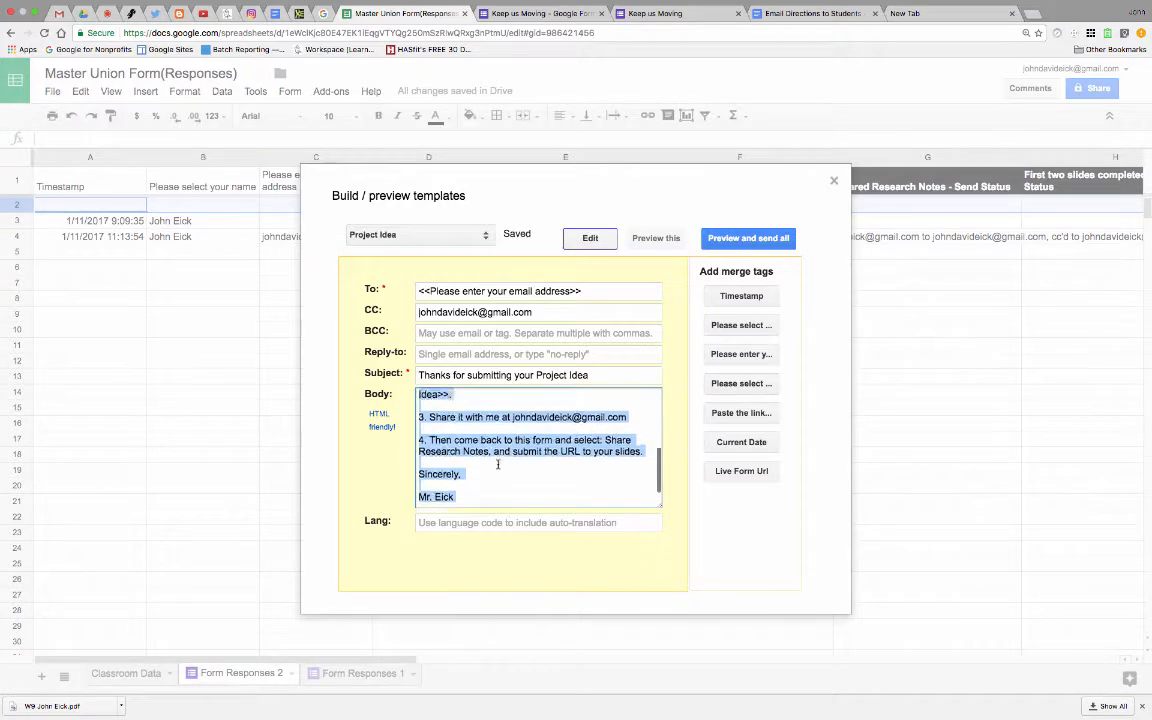
scroll(498, 464, "up", 5)
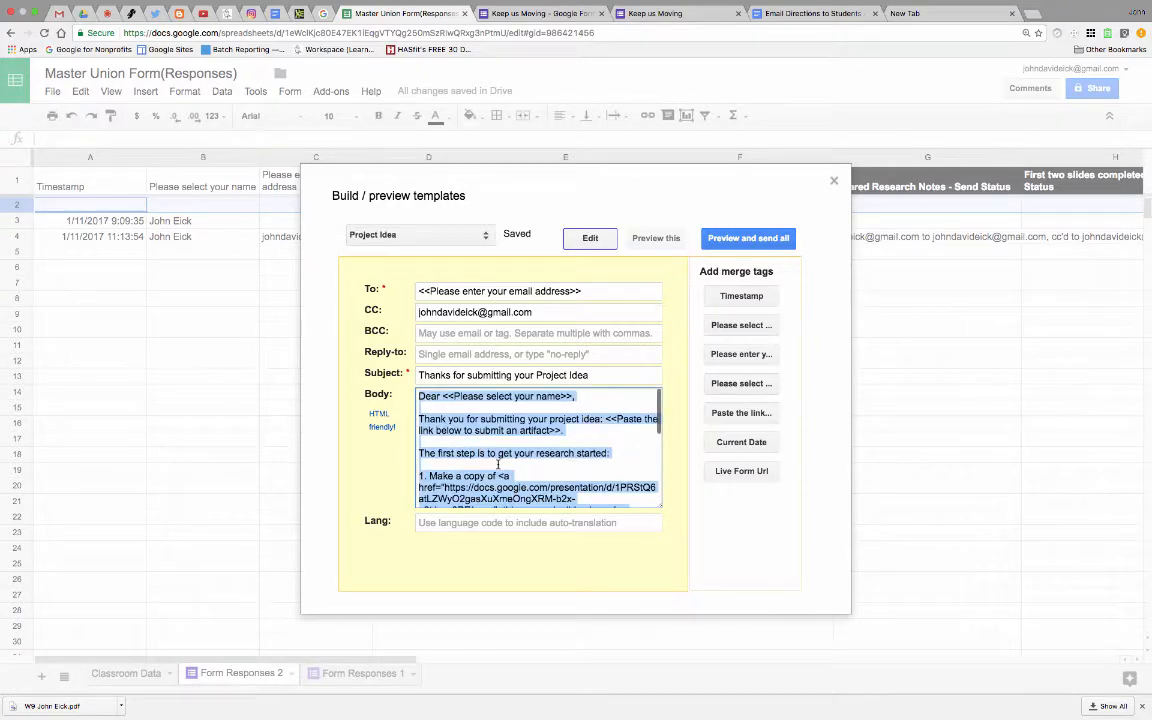
left_click(817, 15)
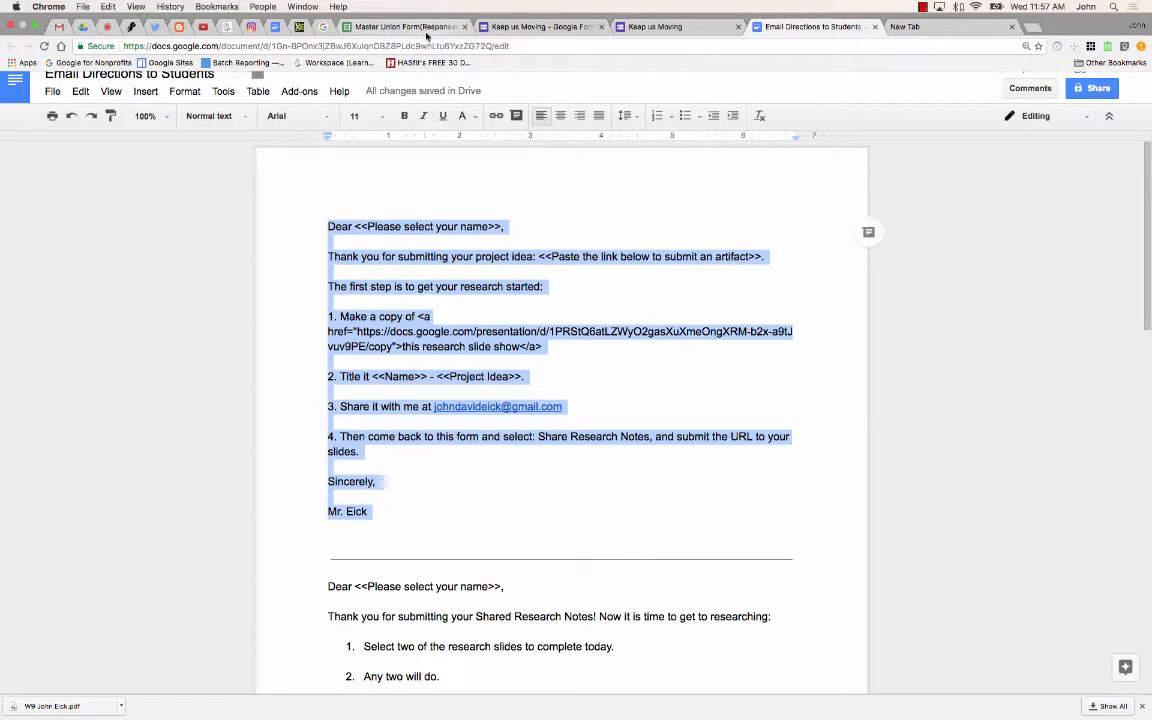
left_click(405, 14)
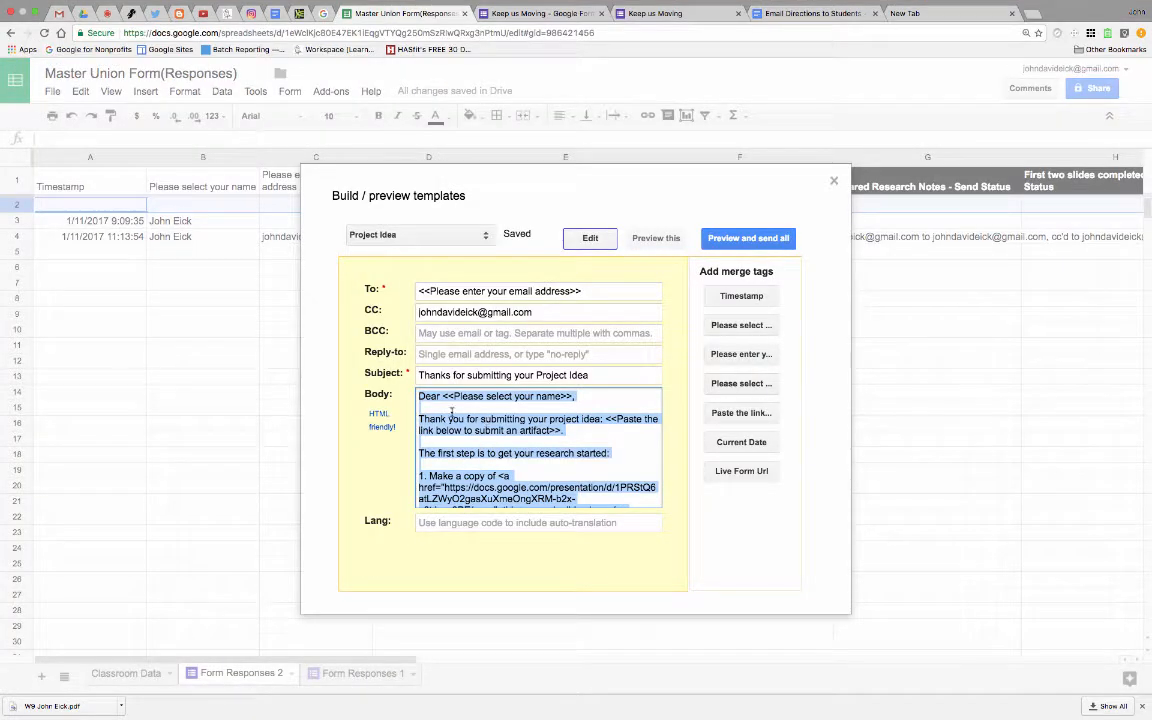
left_click(431, 405)
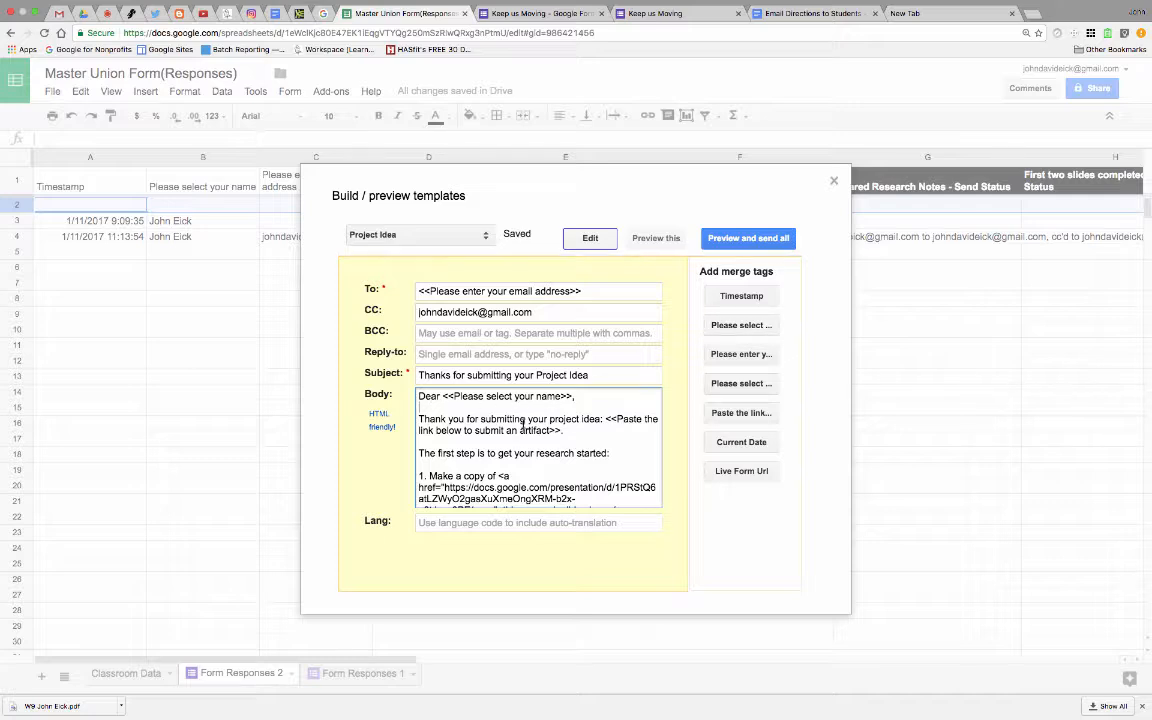
scroll(520, 424, "down", 1)
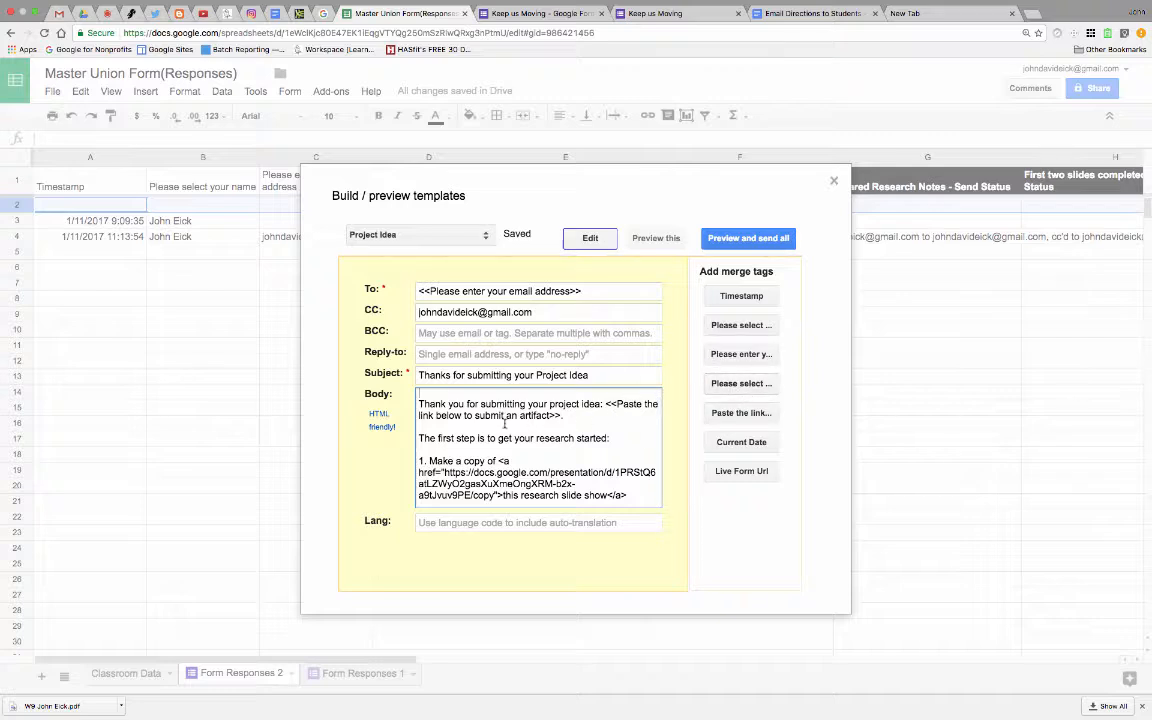
scroll(505, 424, "down", 2)
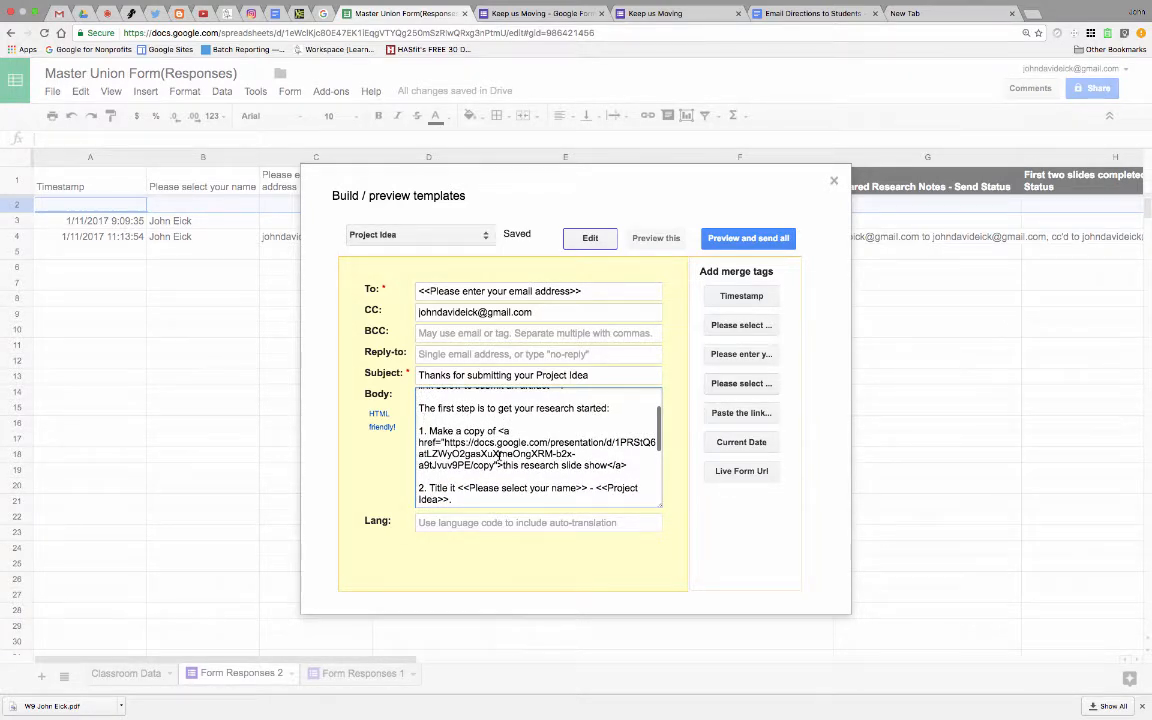
scroll(498, 453, "down", 1)
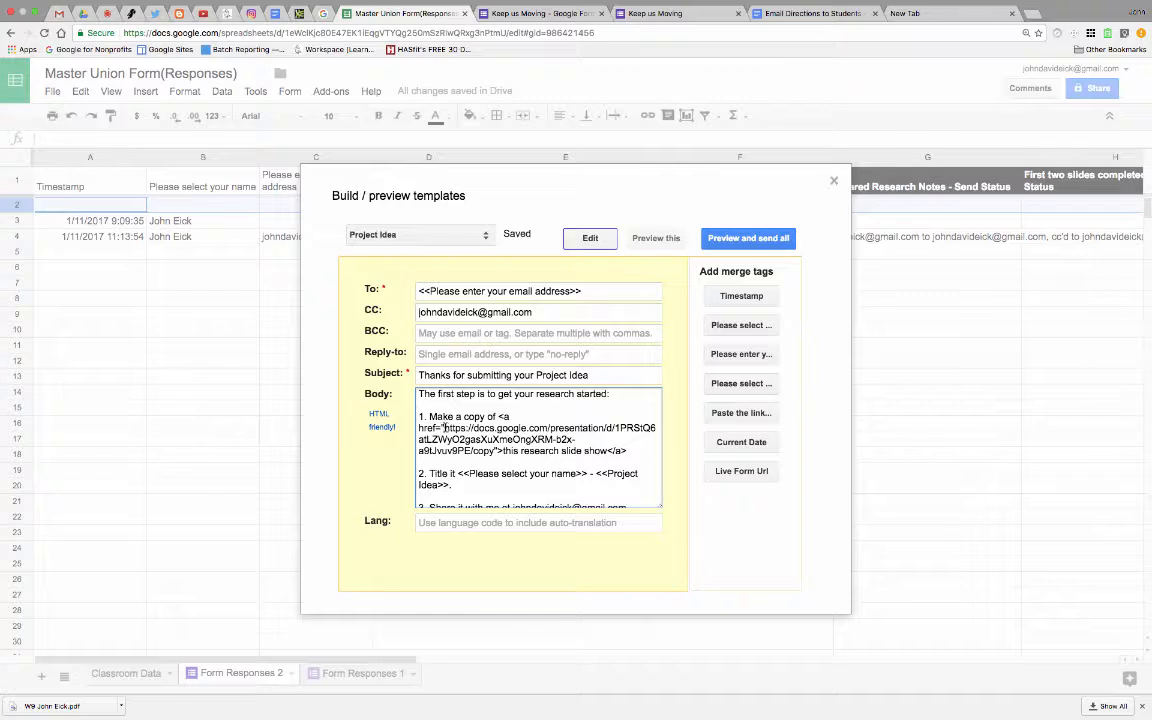
- Check the link code in the email body against the HTML link syntax in the linked w3schools reference
left_click_drag(498, 416, 441, 428)
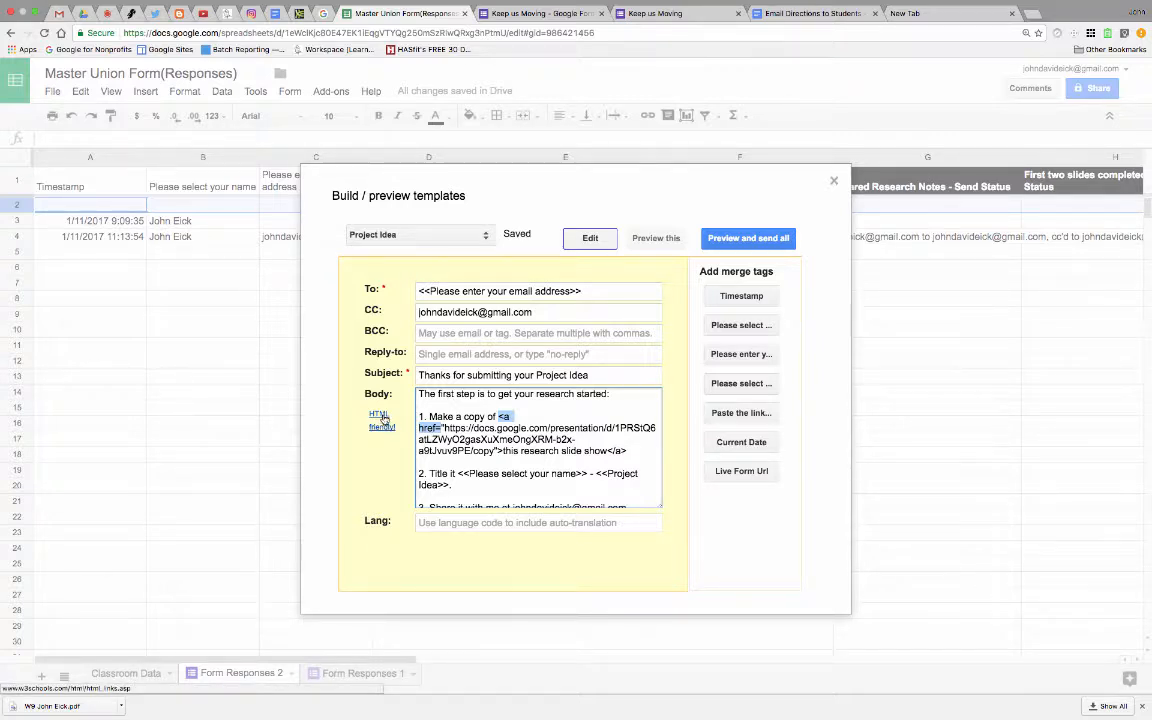
left_click(382, 420)
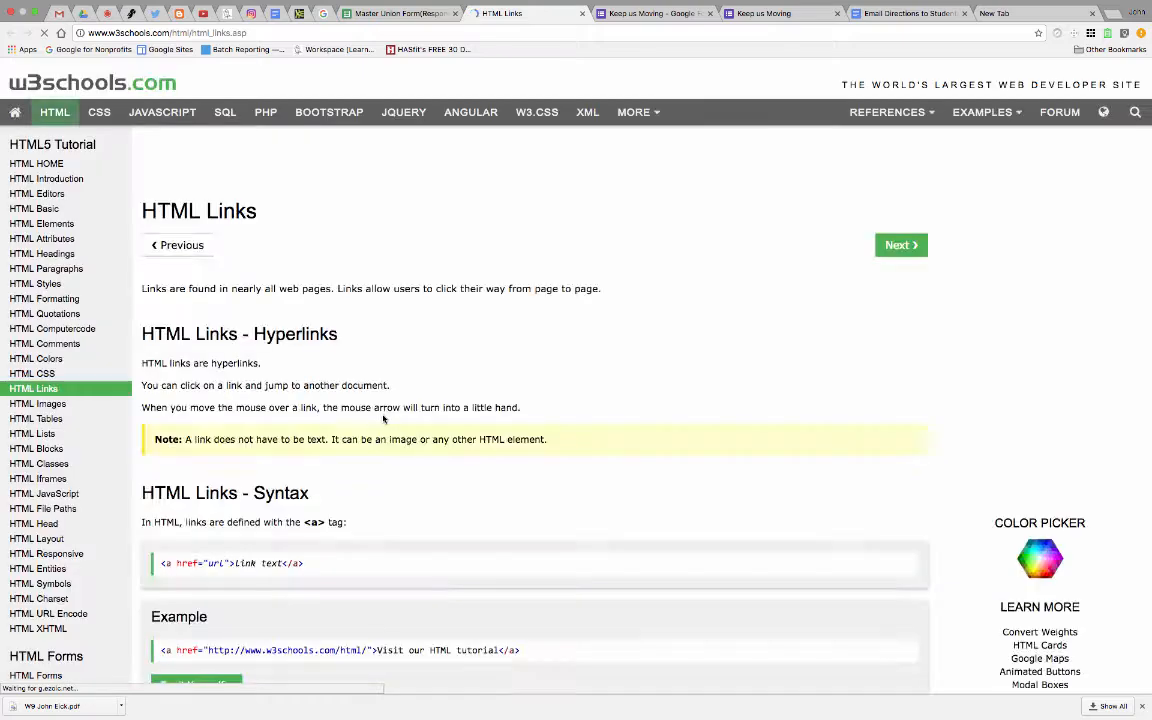
scroll(337, 463, "down", 1)
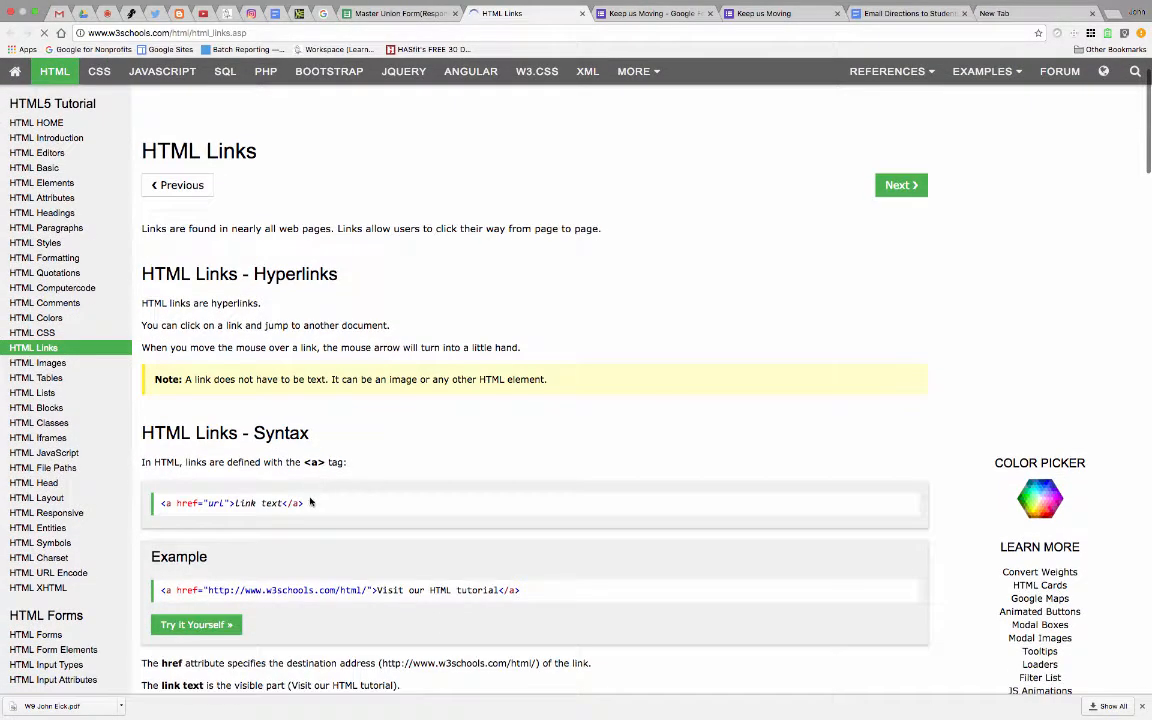
left_click_drag(306, 505, 148, 504)
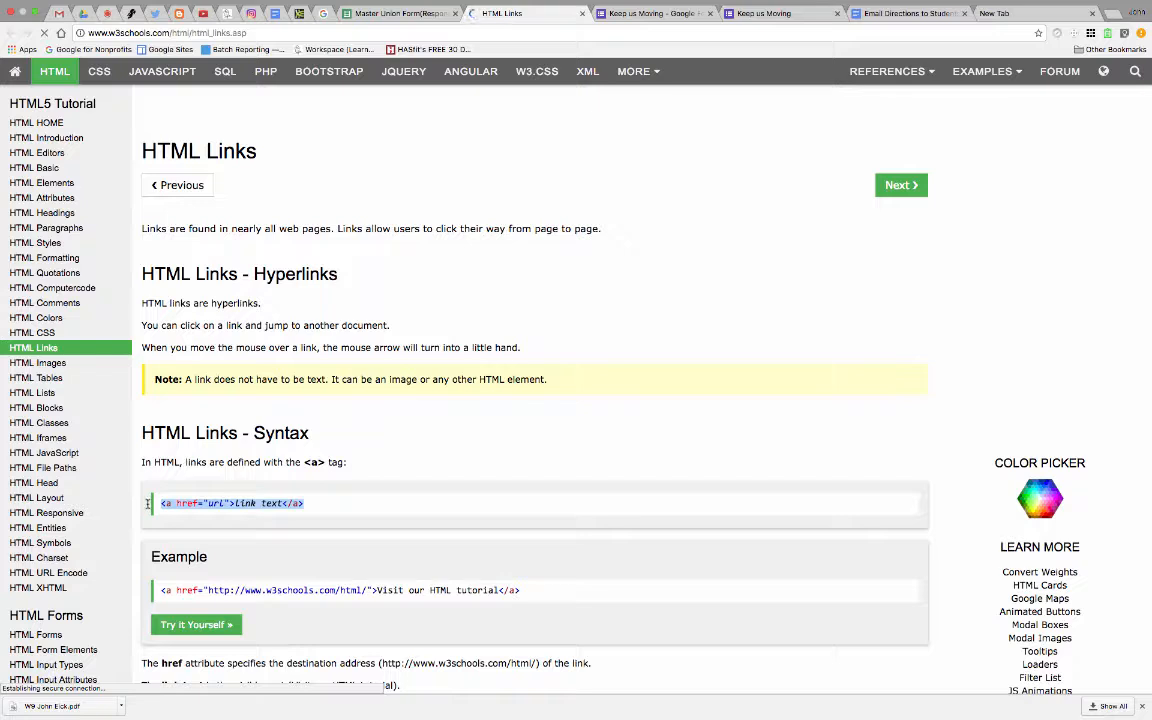
left_click(220, 506)
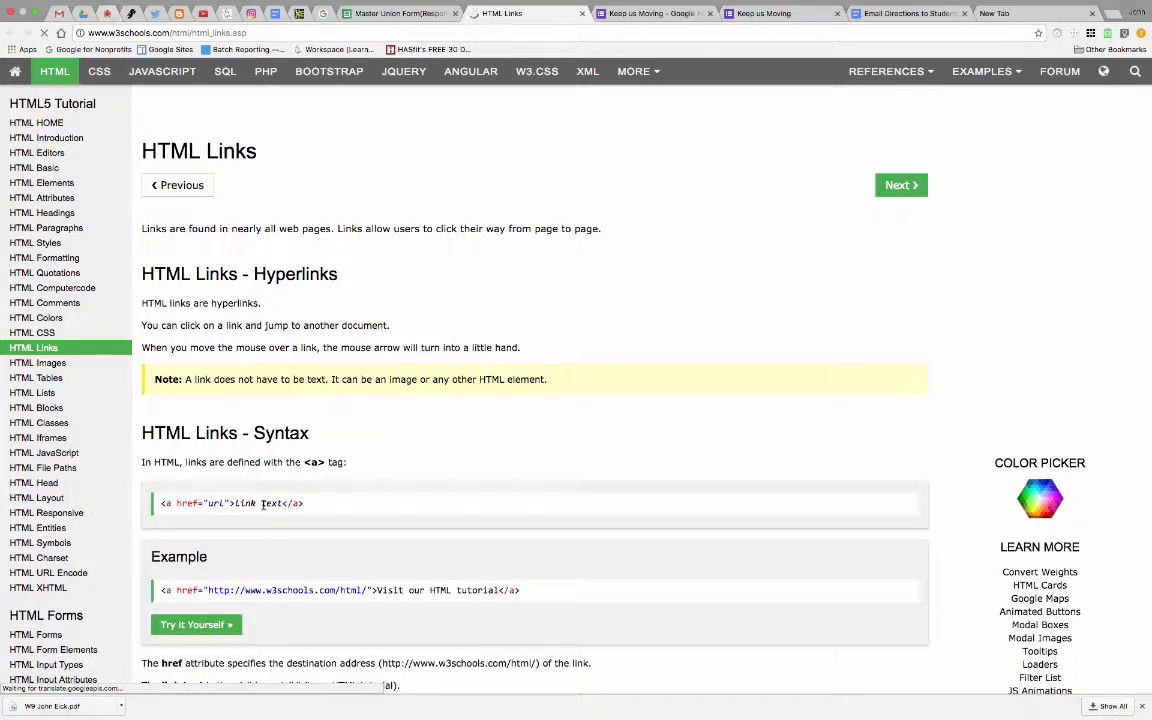
left_click(395, 13)
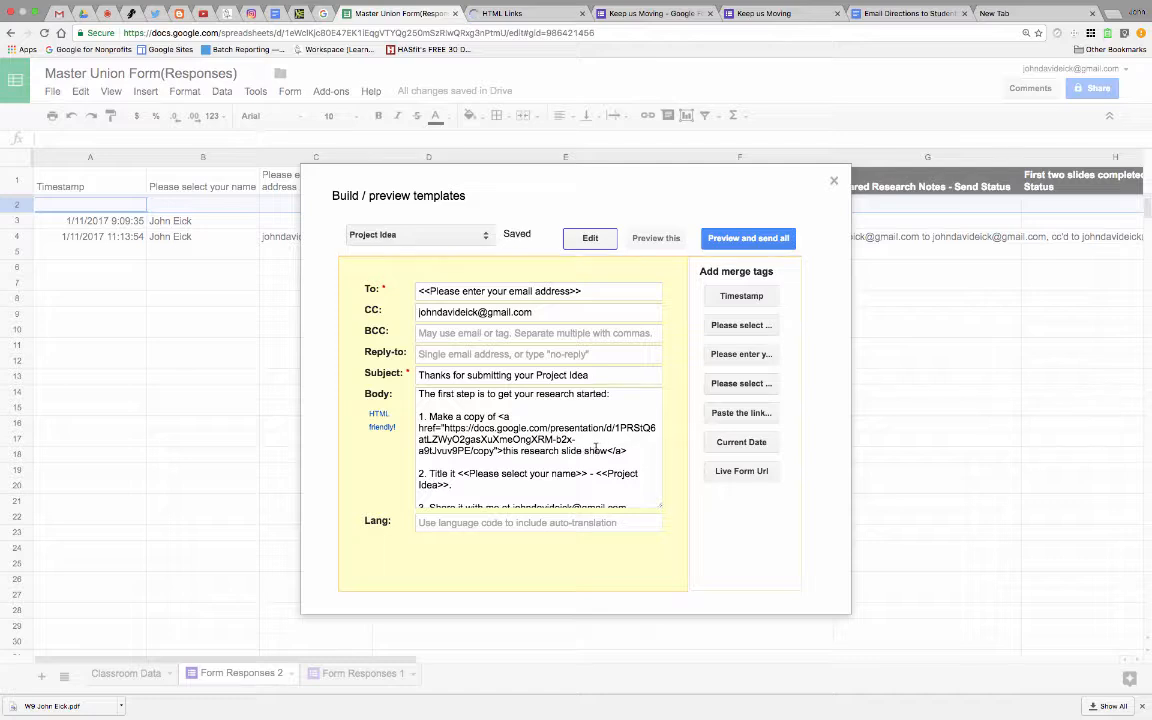
- Review the link text and remaining directions in the Project Idea email body, and close the template editor
left_click_drag(502, 451, 605, 454)
scroll(605, 454, "down", 3)
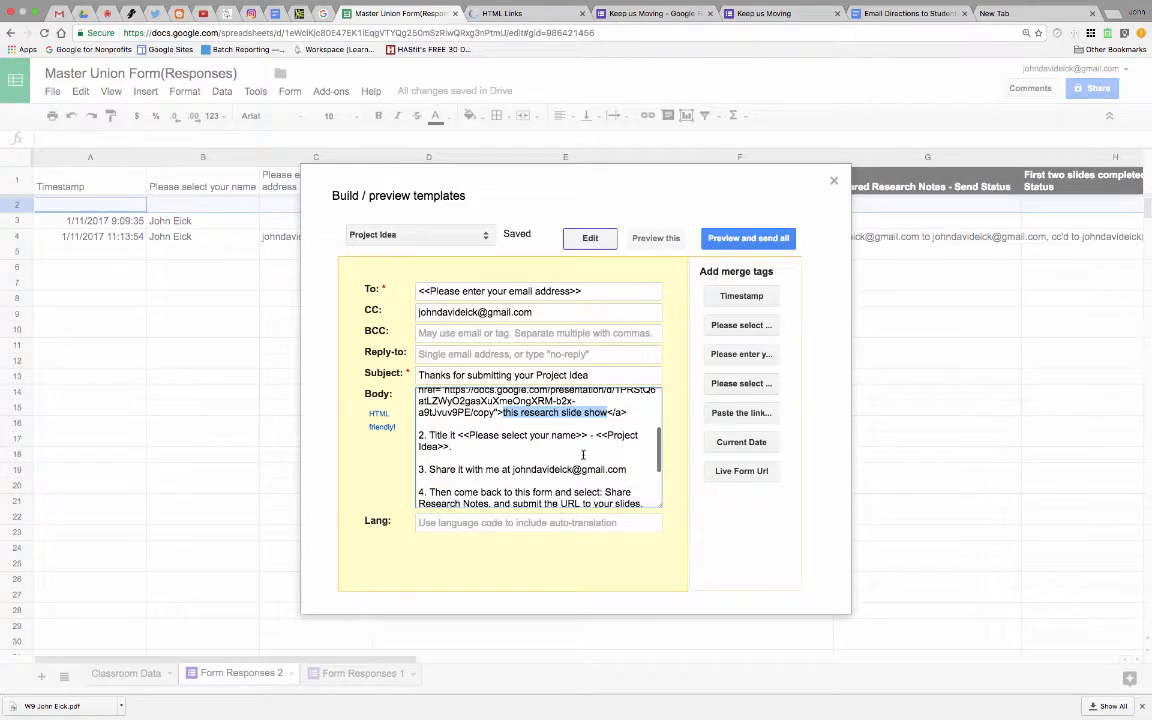
left_click(583, 455)
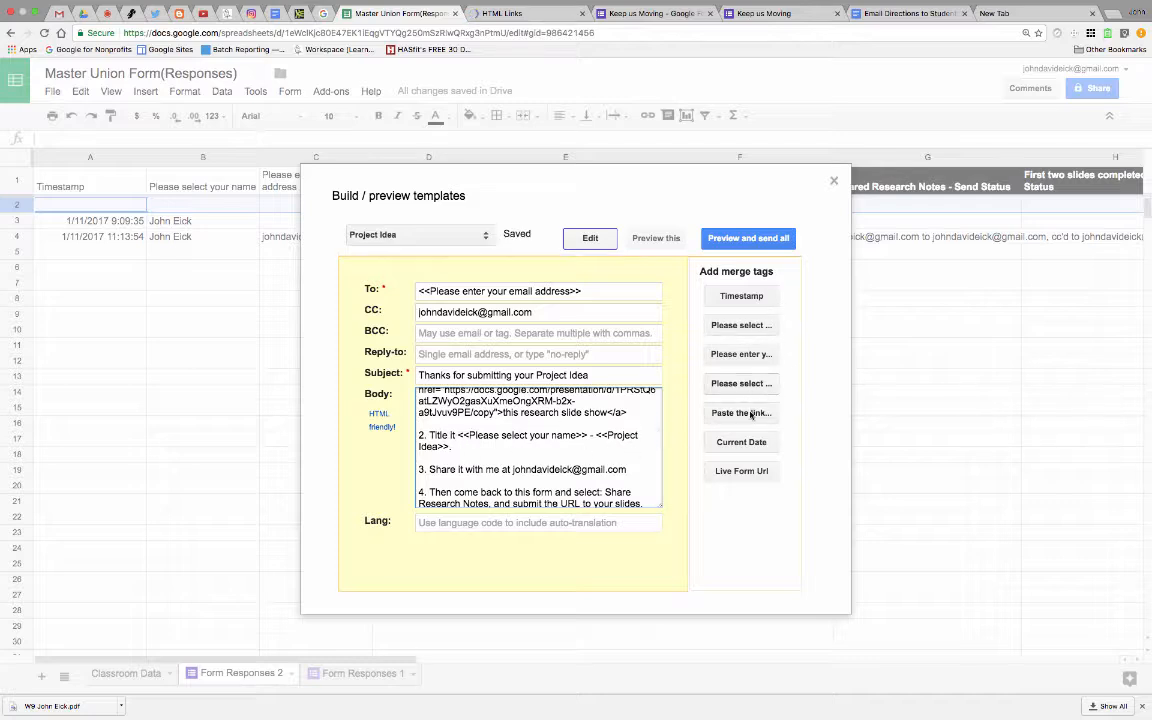
scroll(500, 418, "down", 3)
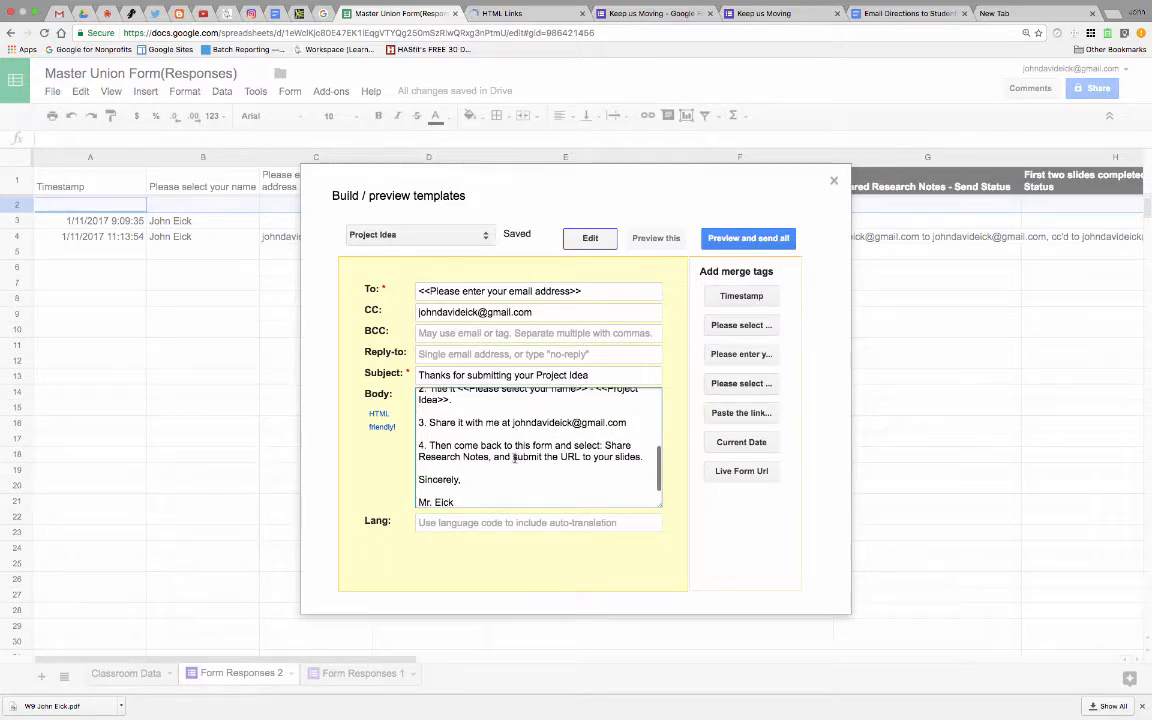
scroll(532, 423, "down", 1)
scroll(549, 425, "up", 10)
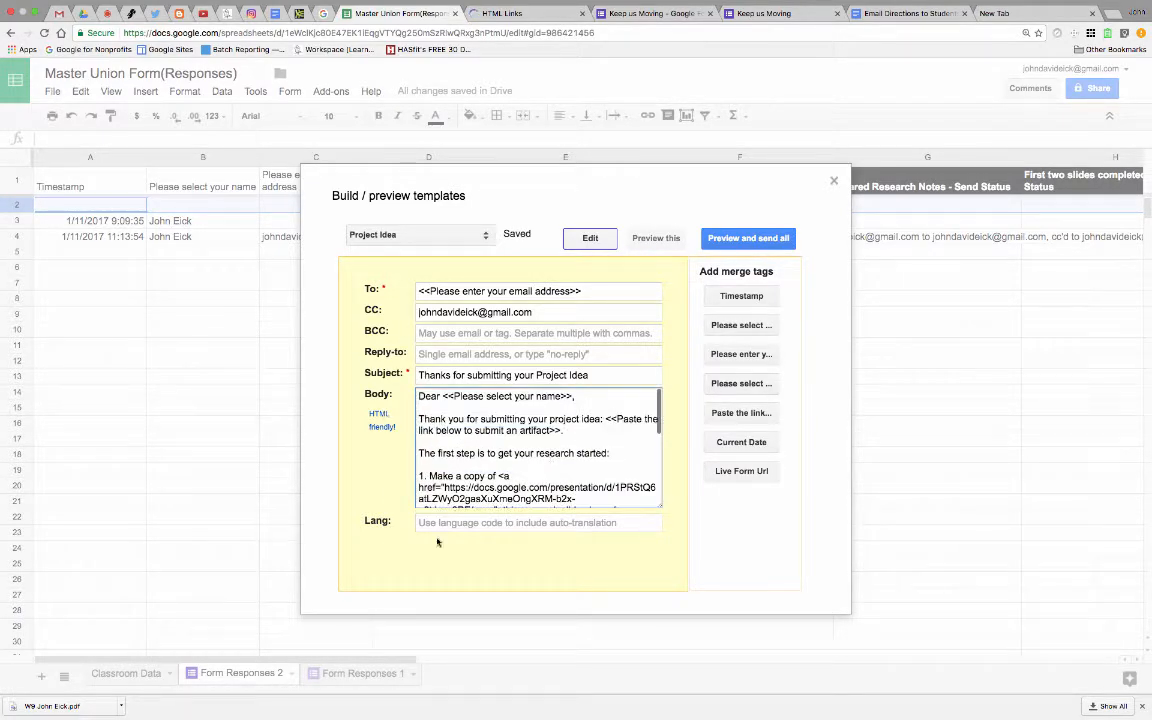
left_click(833, 180)
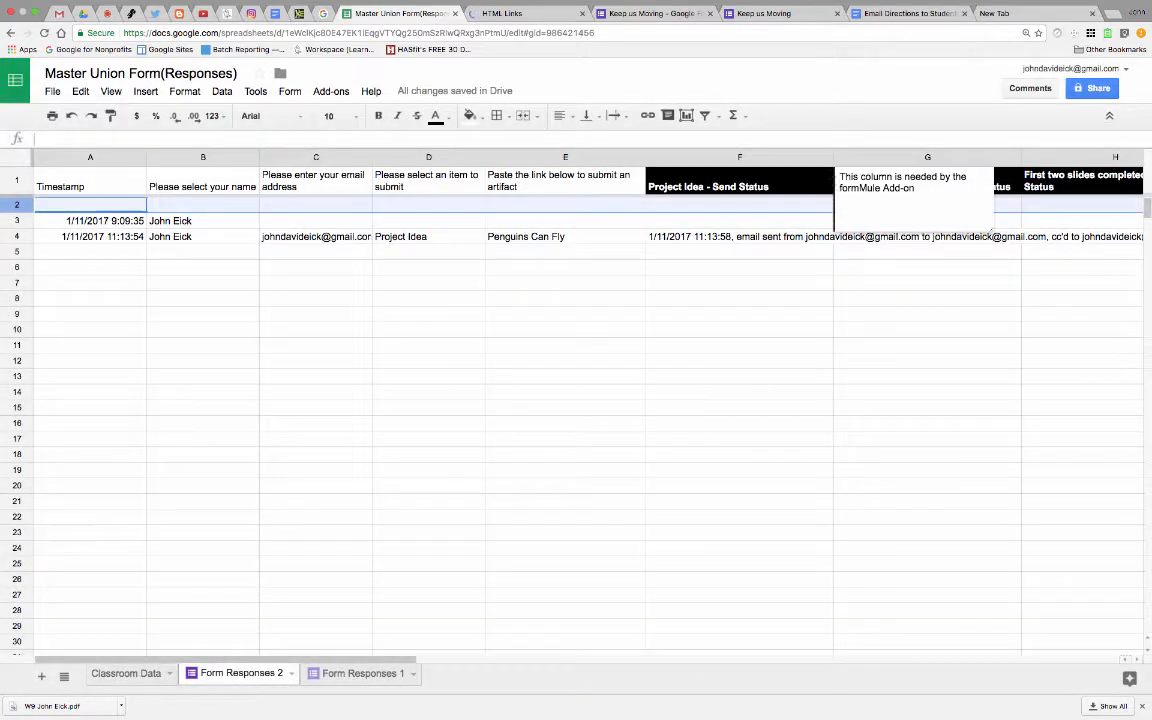
- Preview the Keep us Moving form and fill in the respondent's name and email address
left_click(640, 14)
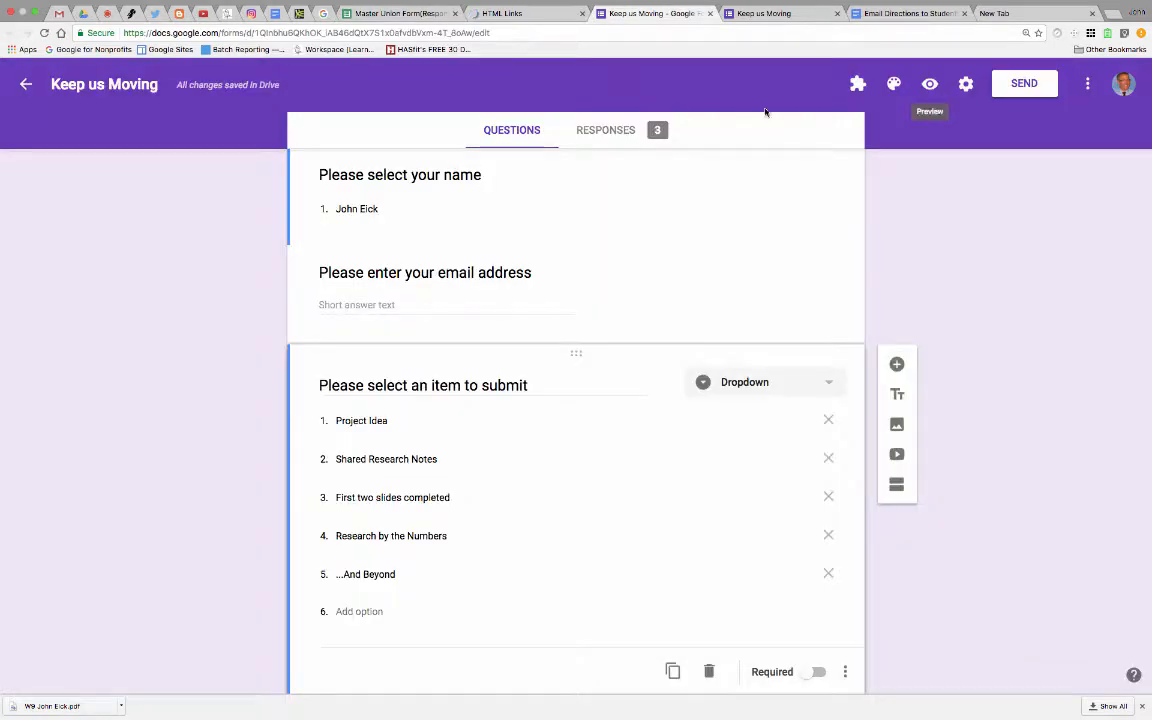
left_click(930, 86)
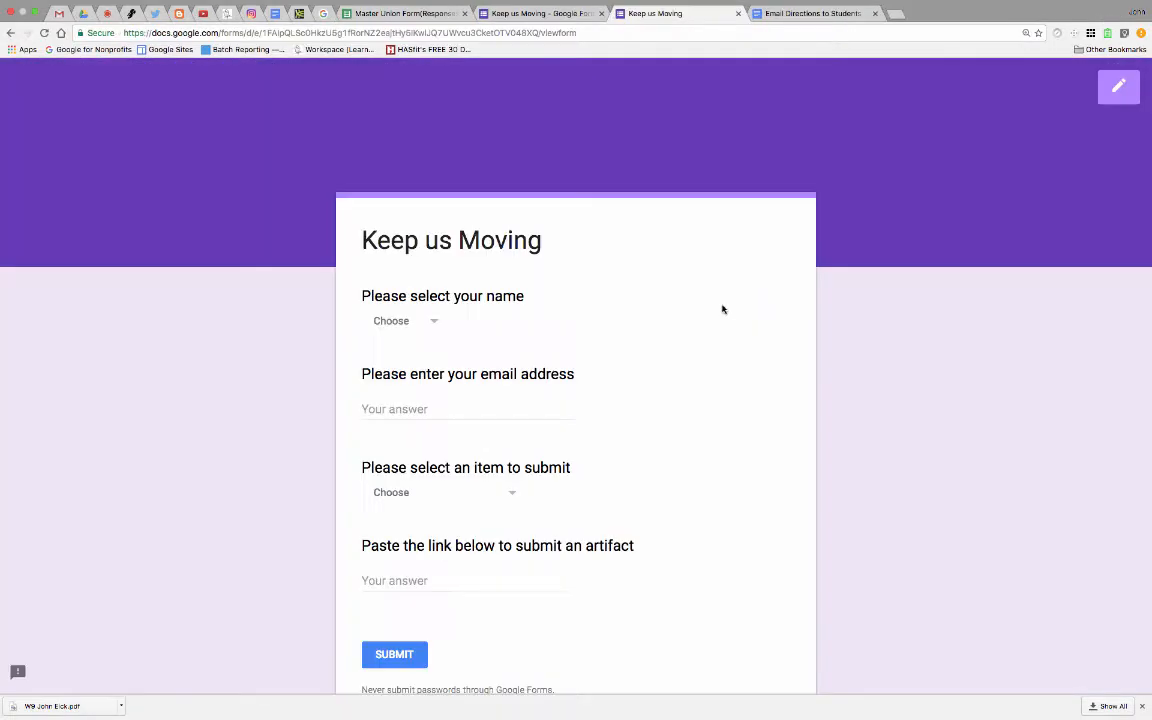
left_click(416, 323)
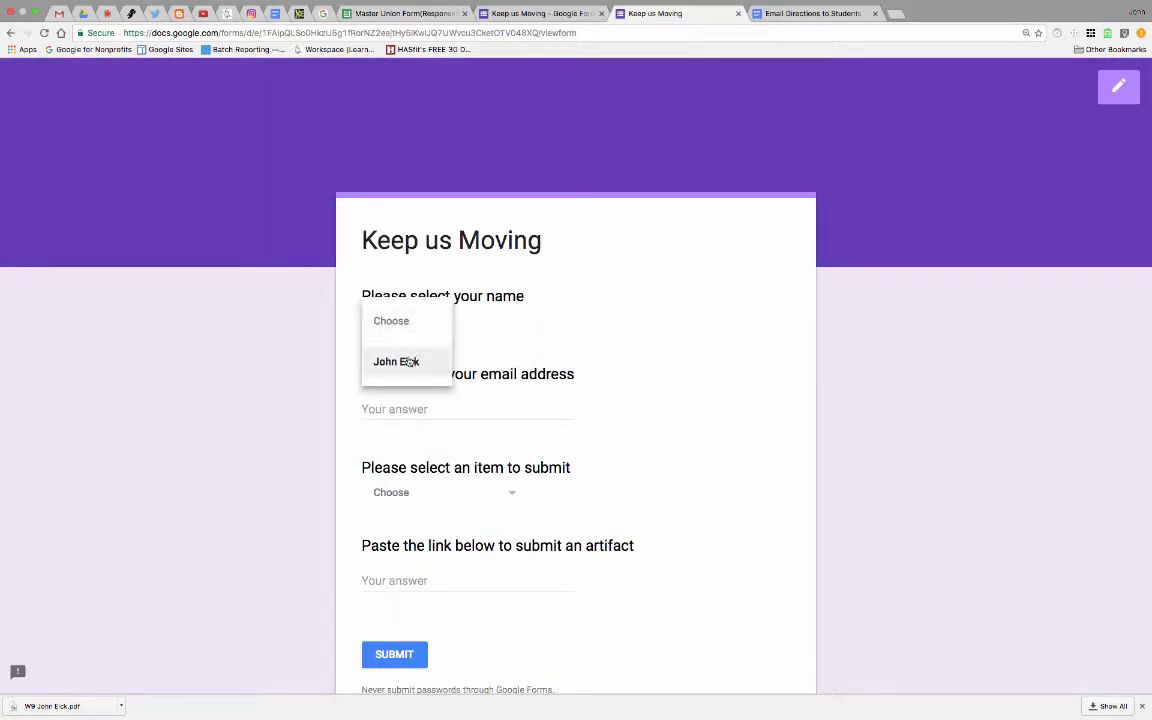
left_click(406, 362)
left_click(411, 405)
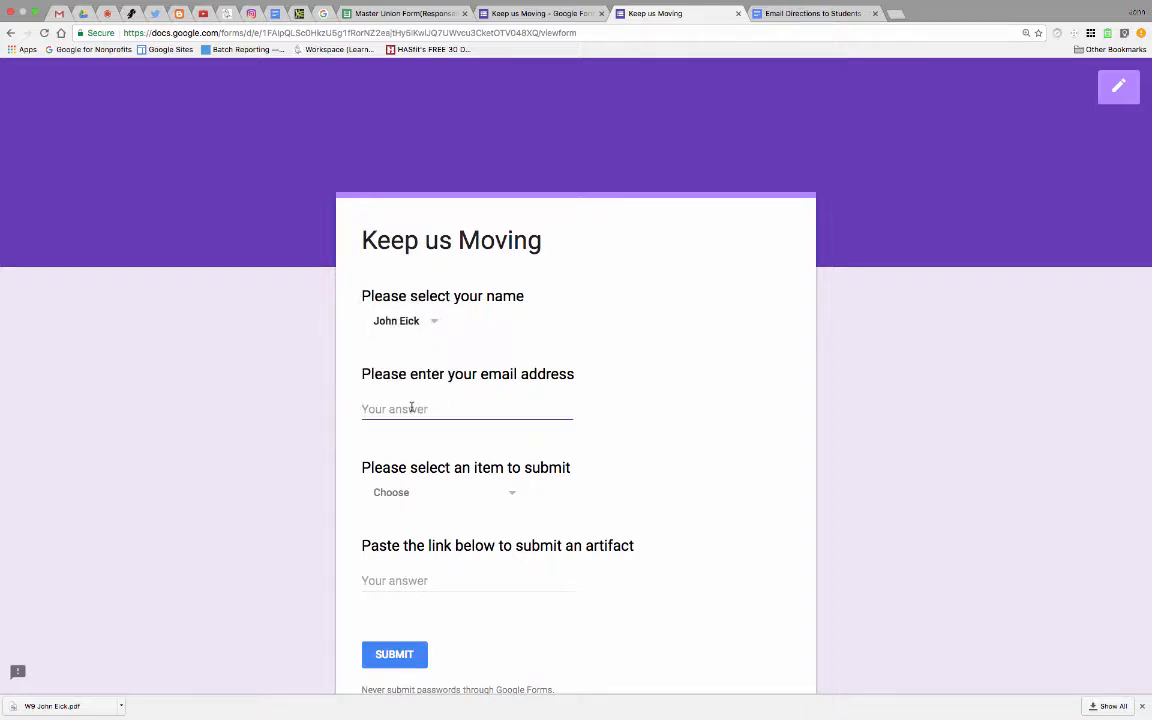
key("super+v")
- Choose Project Idea as the item to submit, enter "Penguins Can Fly" as the artifact, and submit the form
left_click(438, 500)
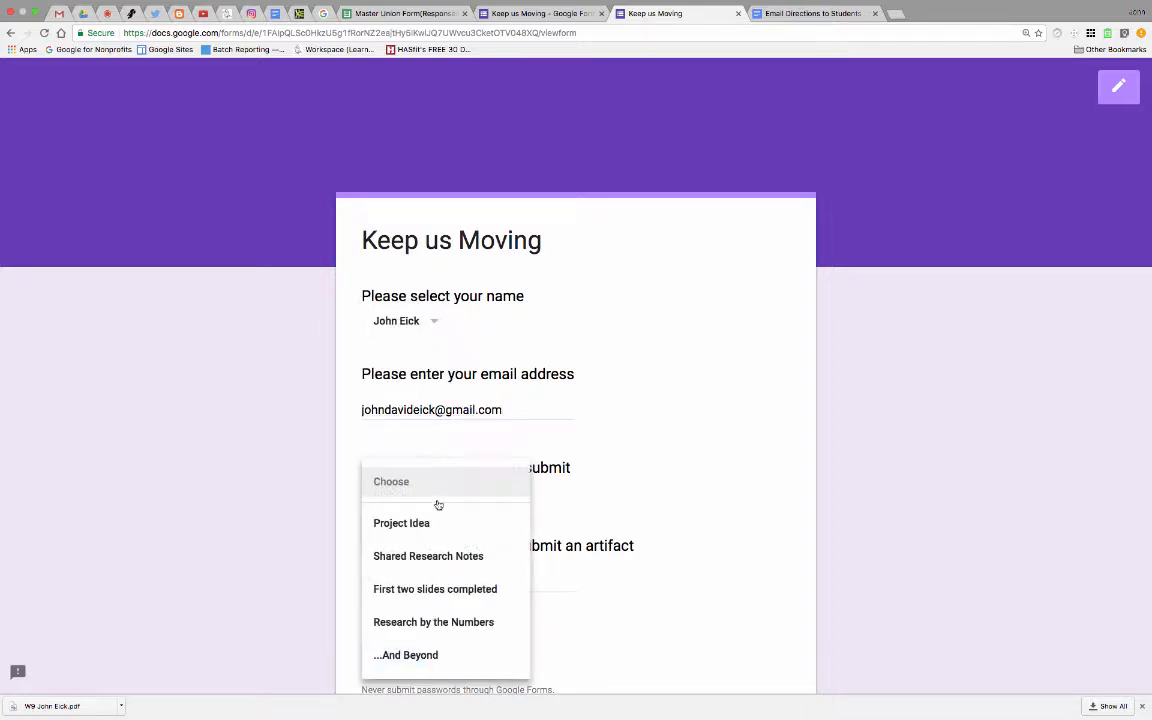
left_click(428, 523)
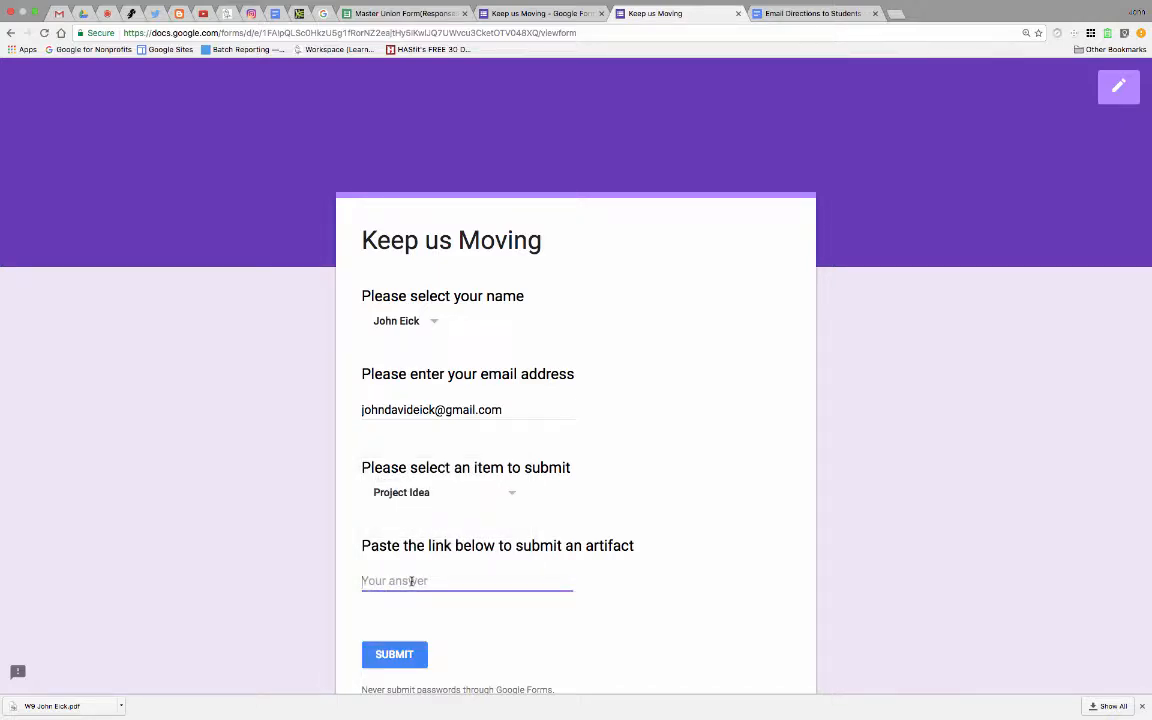
type("Penguins Can Fly")
left_click(396, 657)
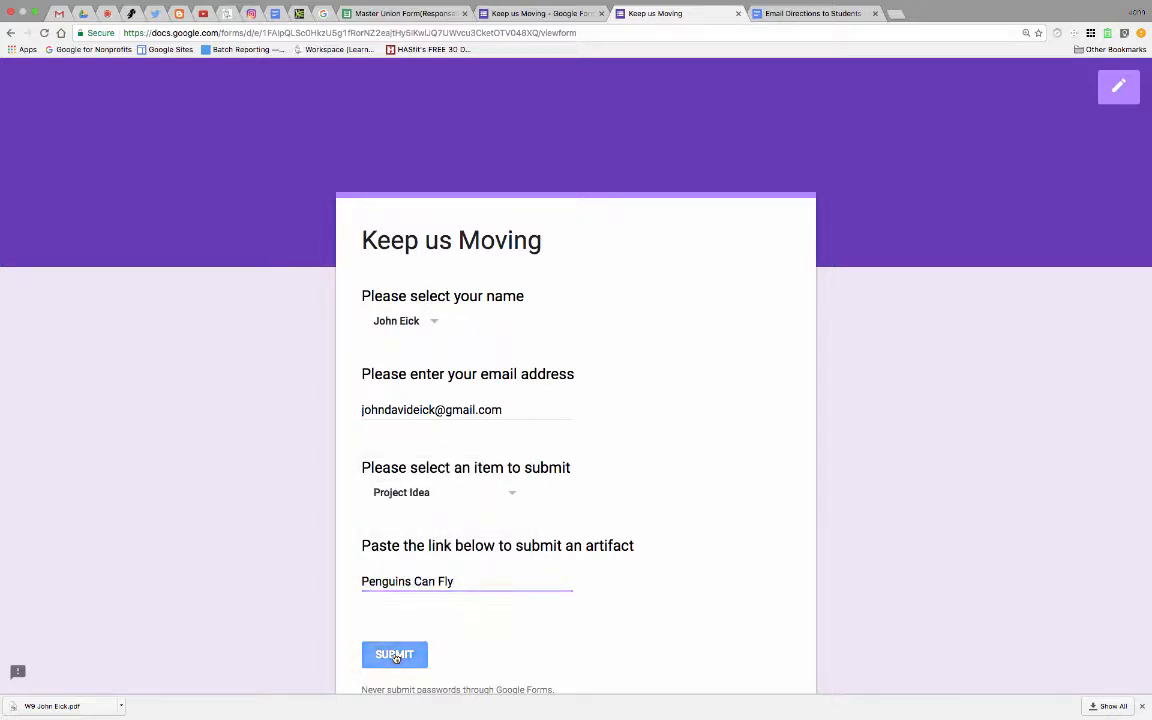
- Check the Project Idea send status in the responses spreadsheet, and read the submission email with its Research Notes attachment in Gmail
left_click(405, 14)
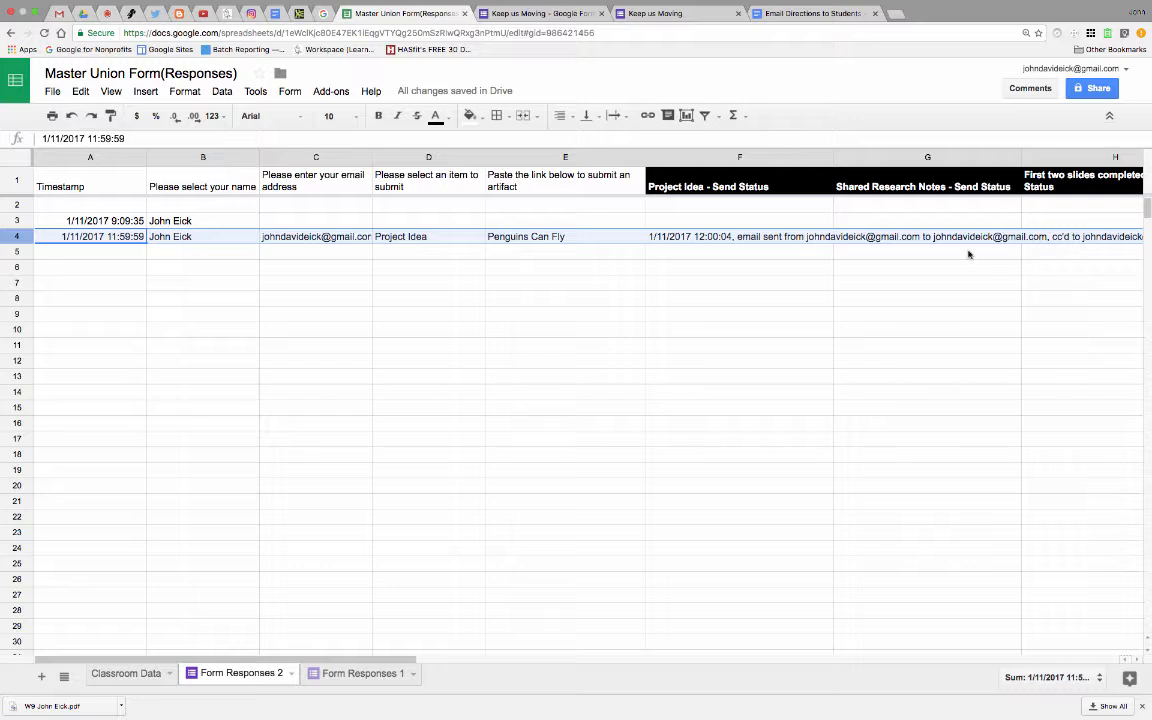
left_click(59, 12)
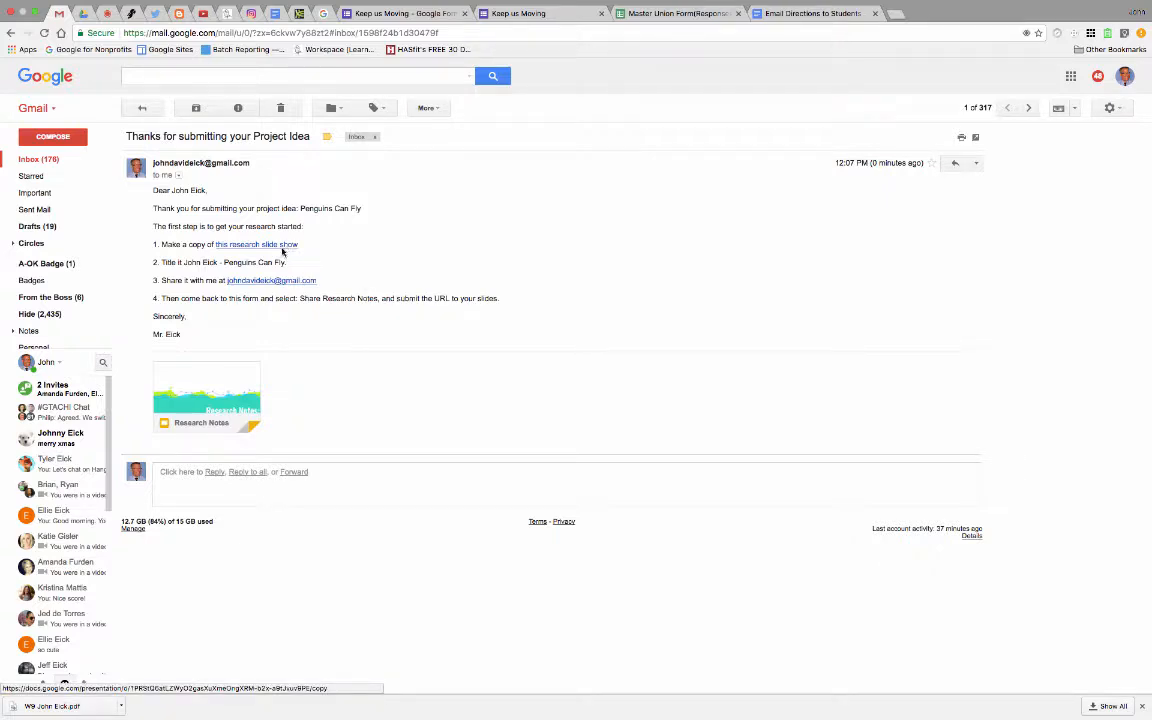
mouse_move(230, 388)
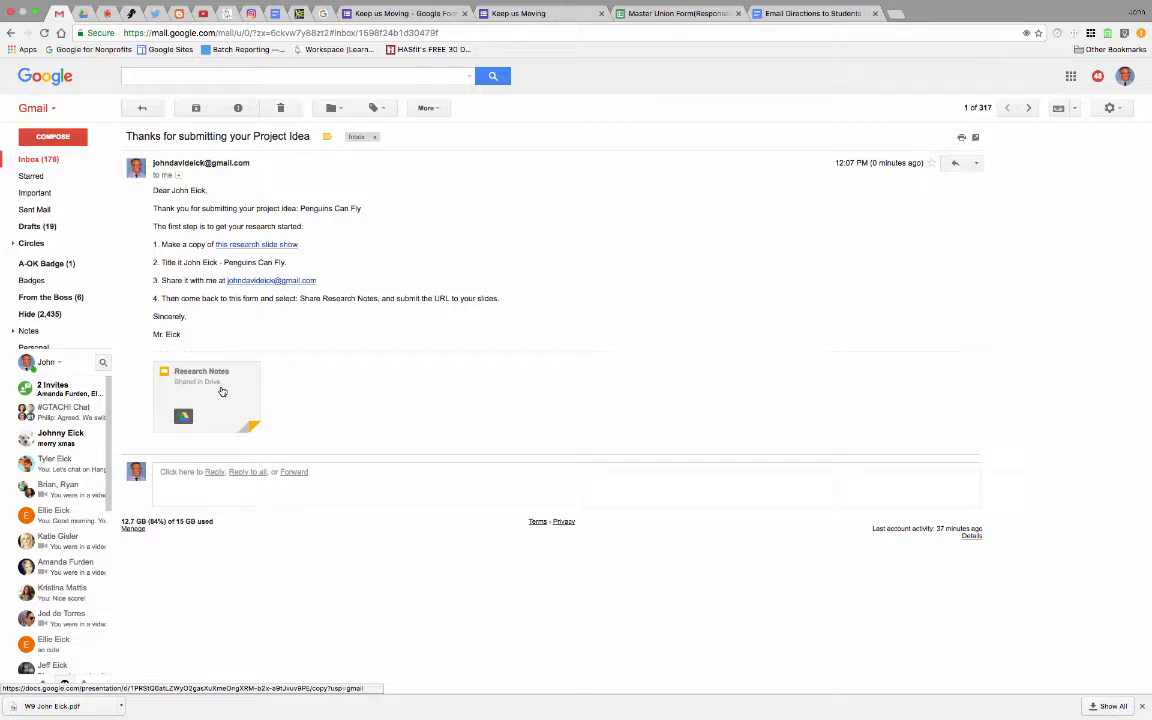
- Make a copy of the research slide show linked in the email and rename it with the student's name and "Penguins Can Fly"
left_click(250, 245)
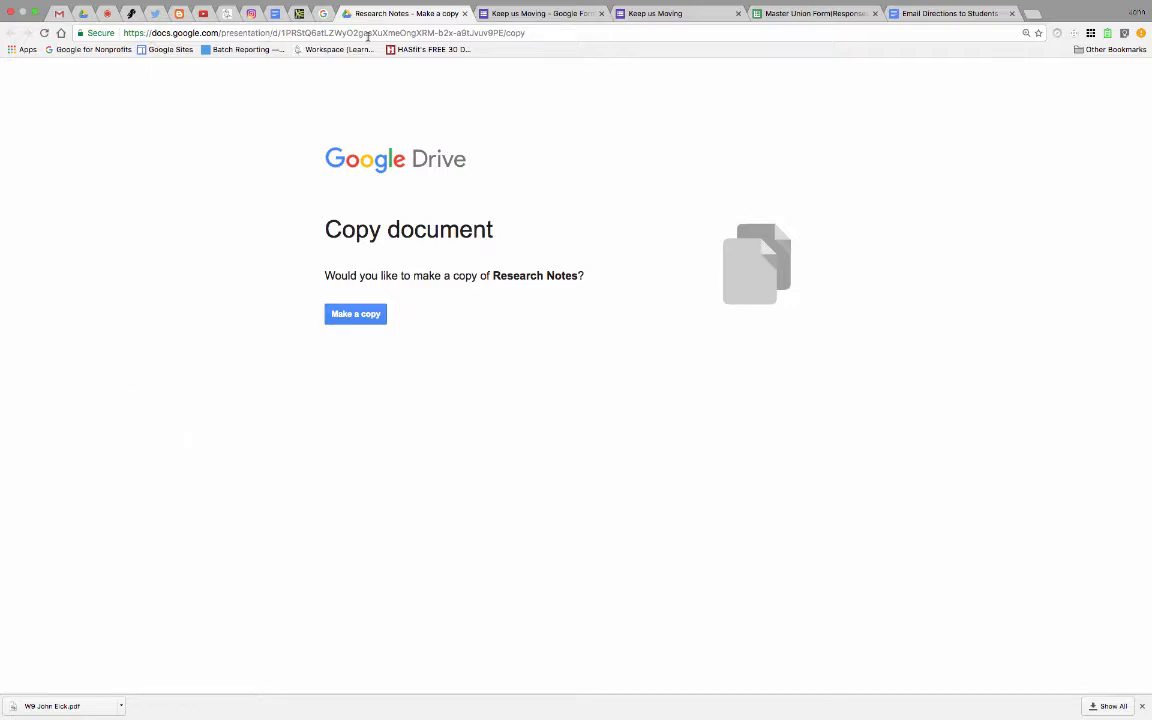
left_click(369, 314)
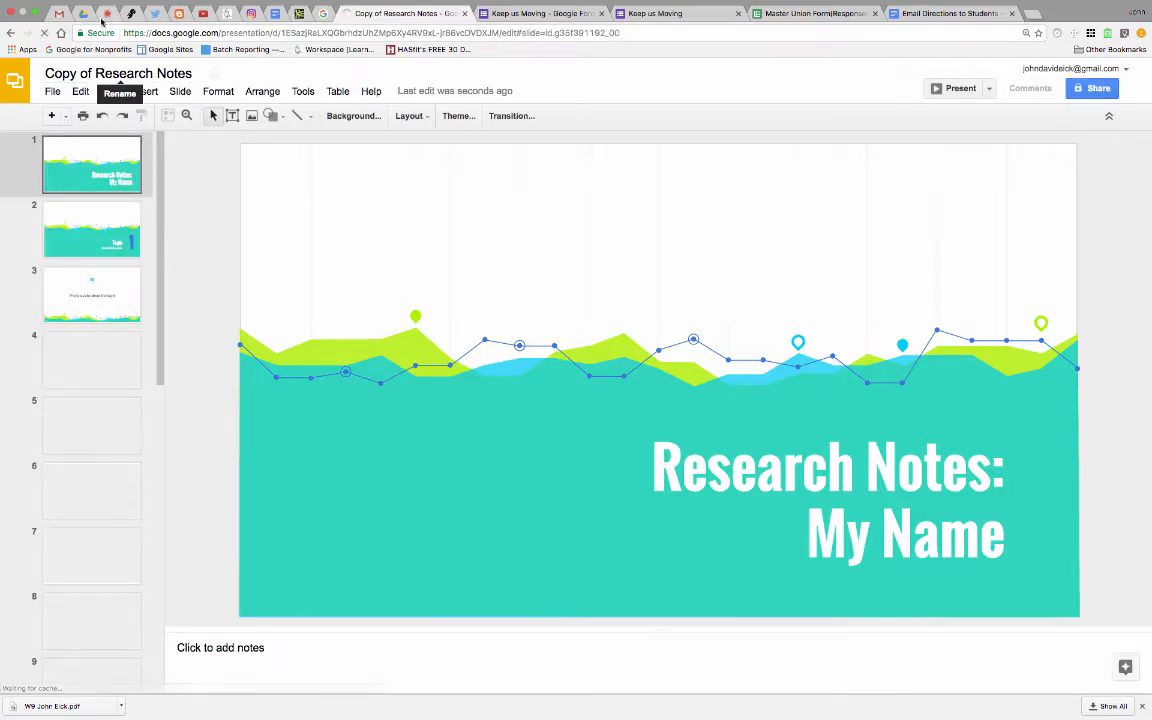
left_click(59, 13)
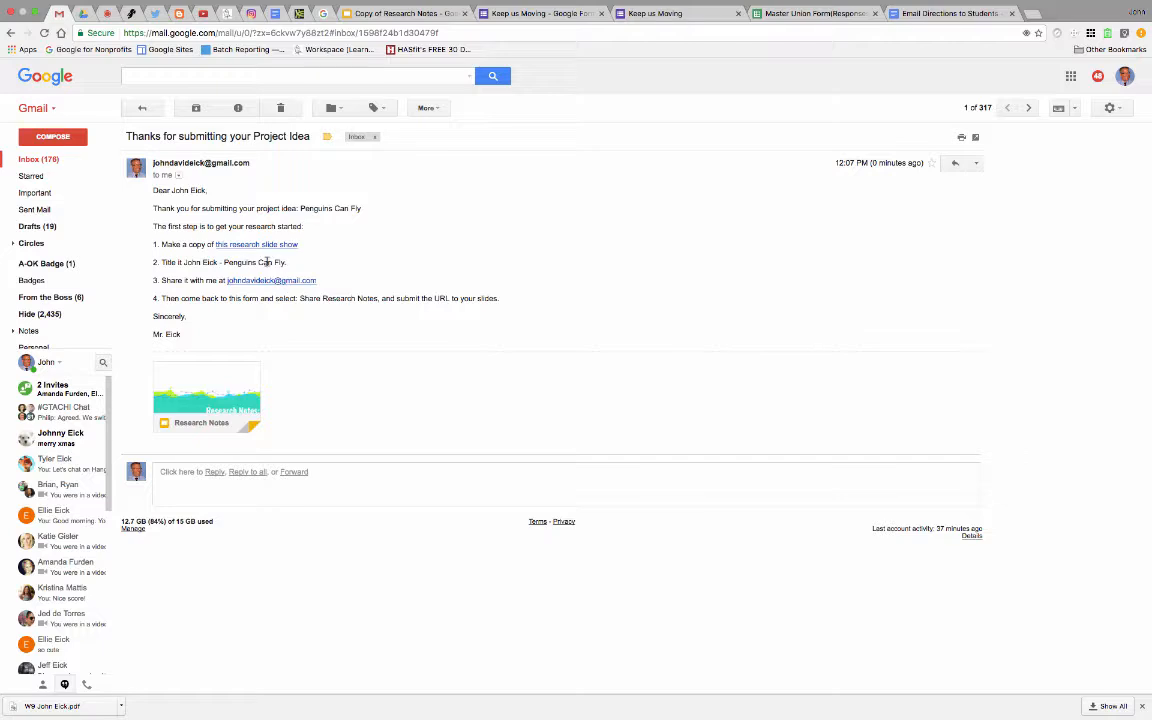
left_click_drag(183, 262, 288, 260)
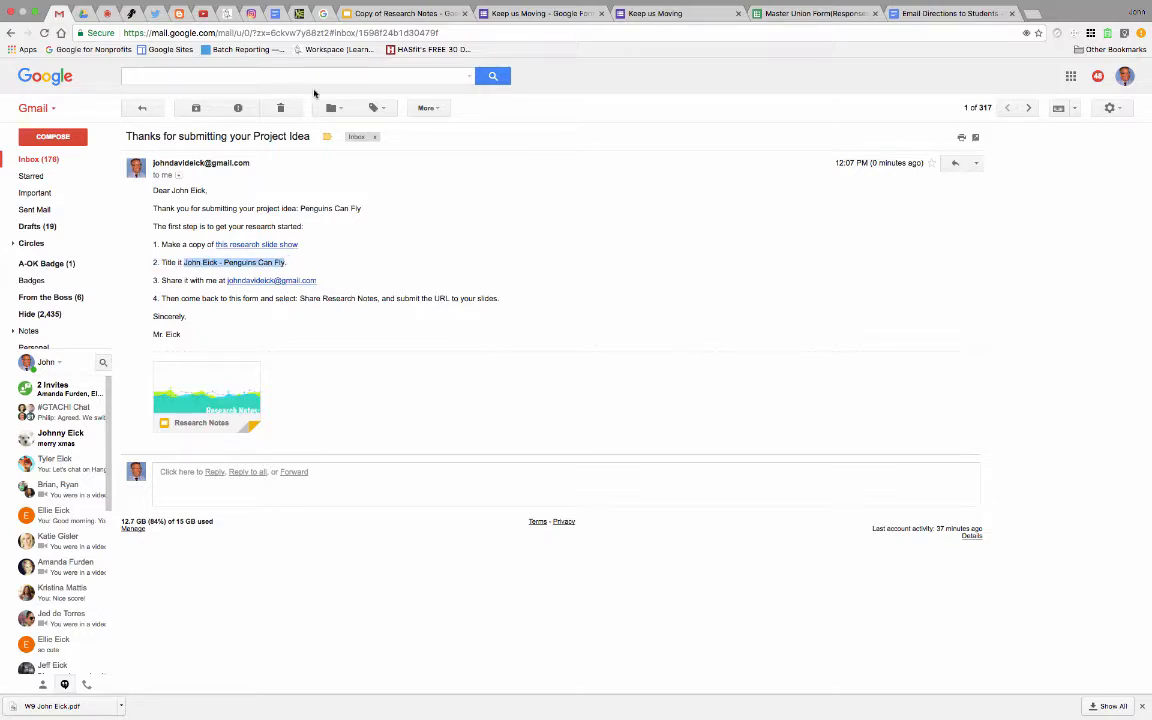
left_click(348, 14)
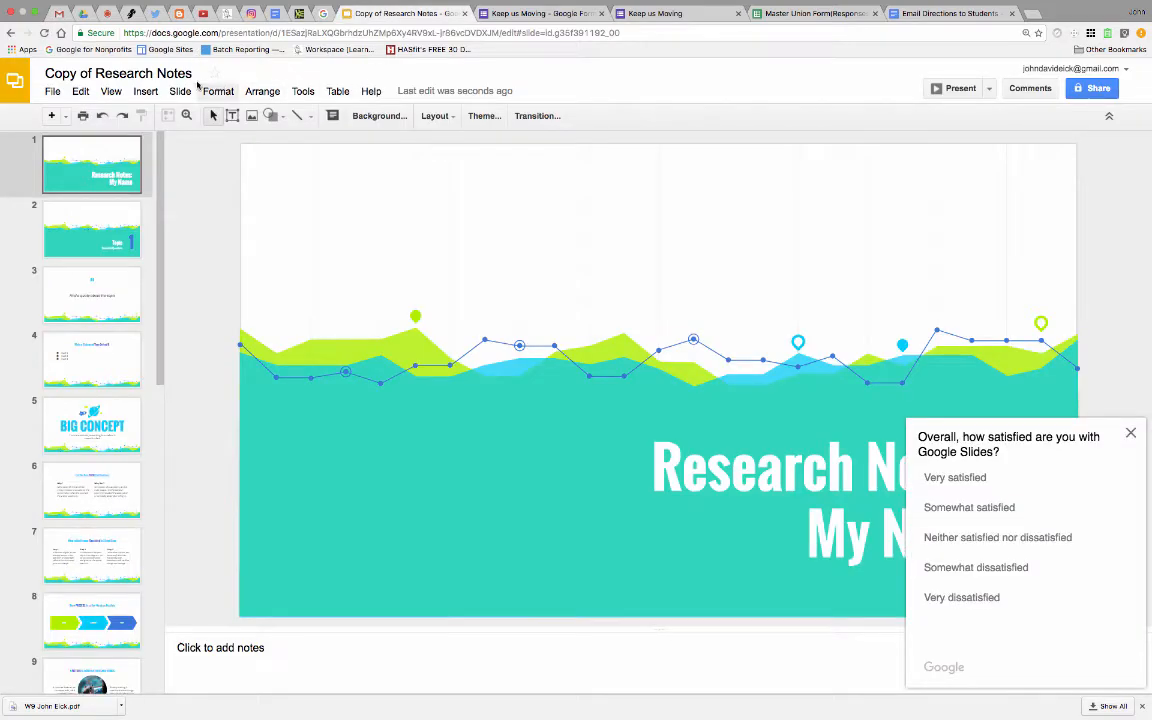
left_click(186, 73)
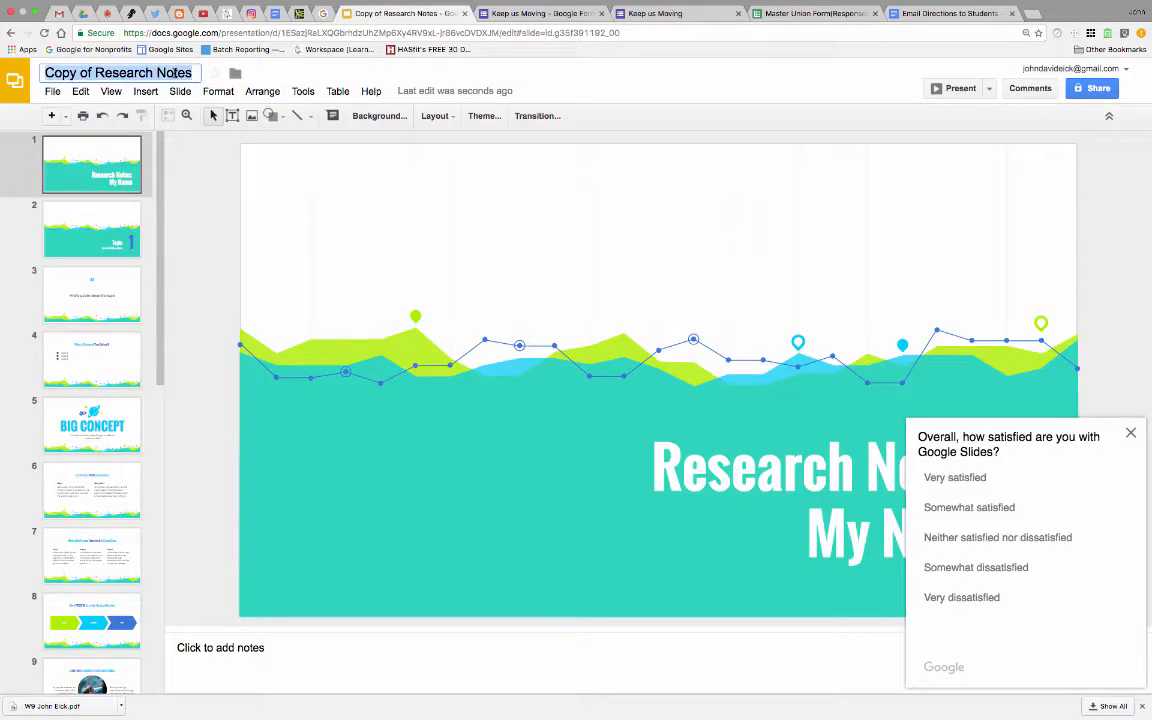
key("super+v")
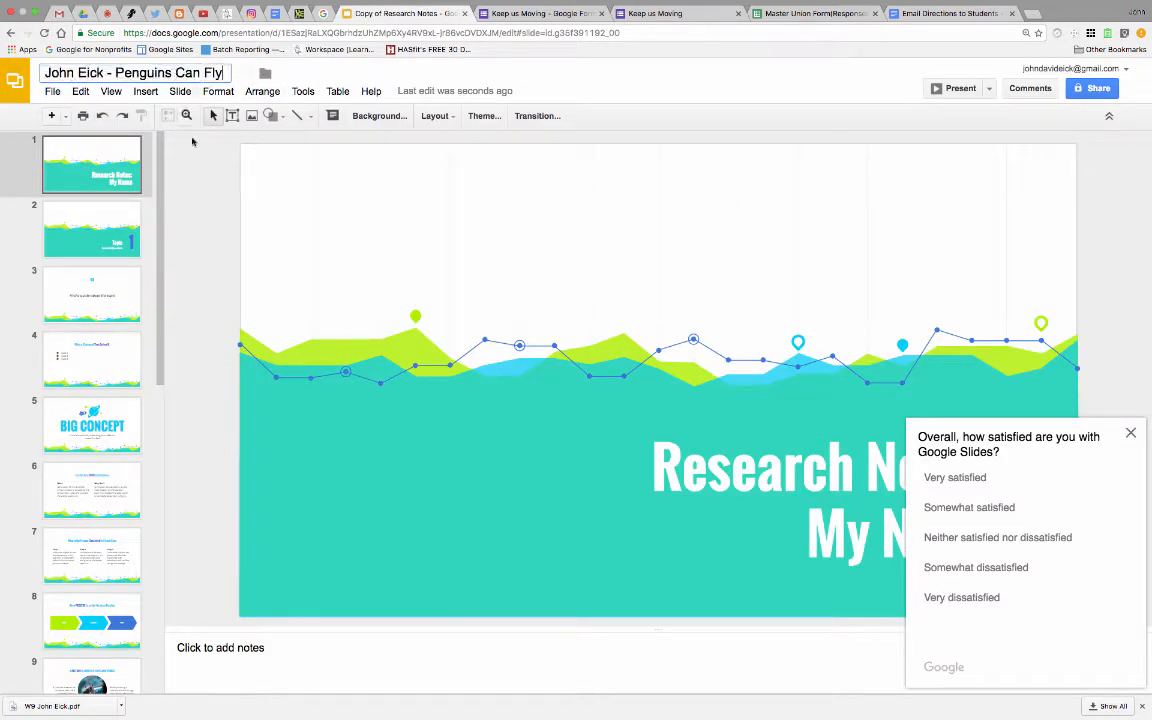
- Share the copied presentation with the teacher's email address given in the emailed directions, dismissing the satisfaction survey
left_click(1096, 88)
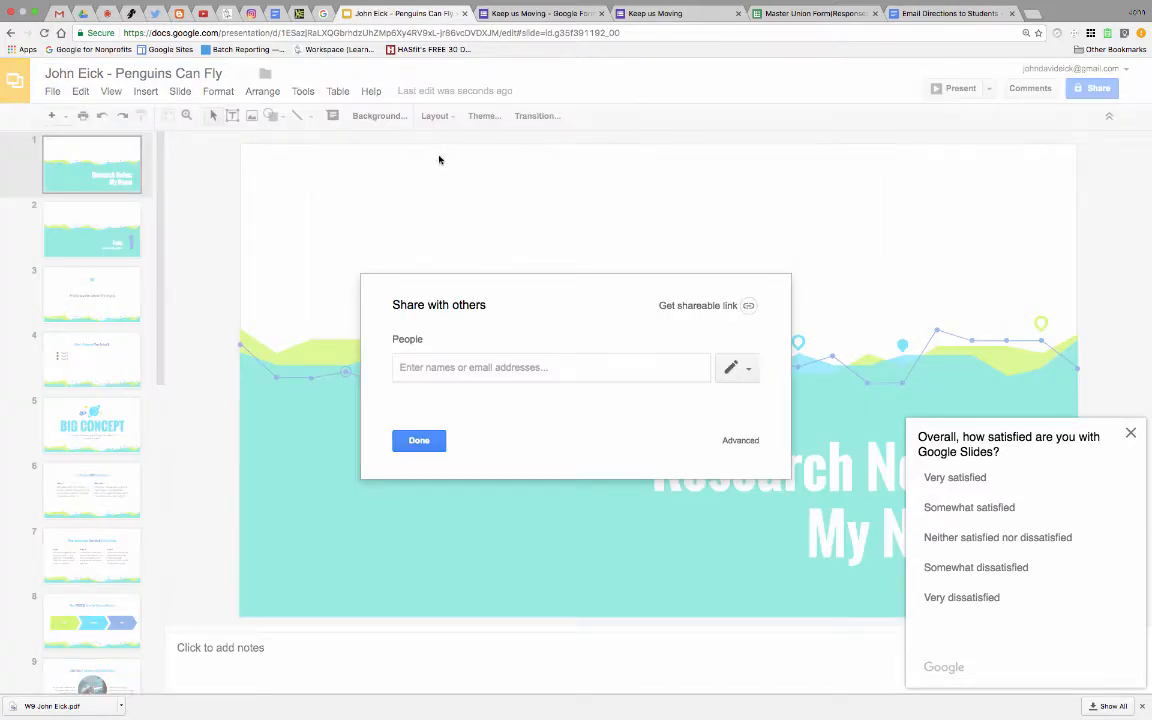
left_click(1130, 433)
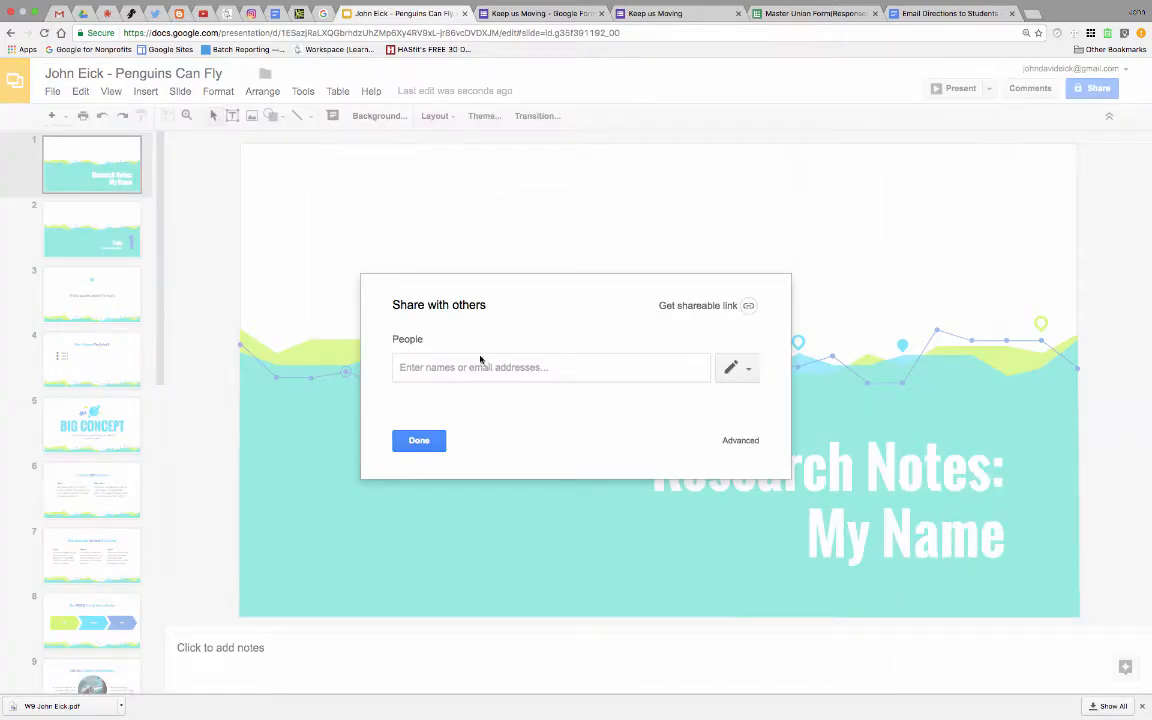
left_click(62, 13)
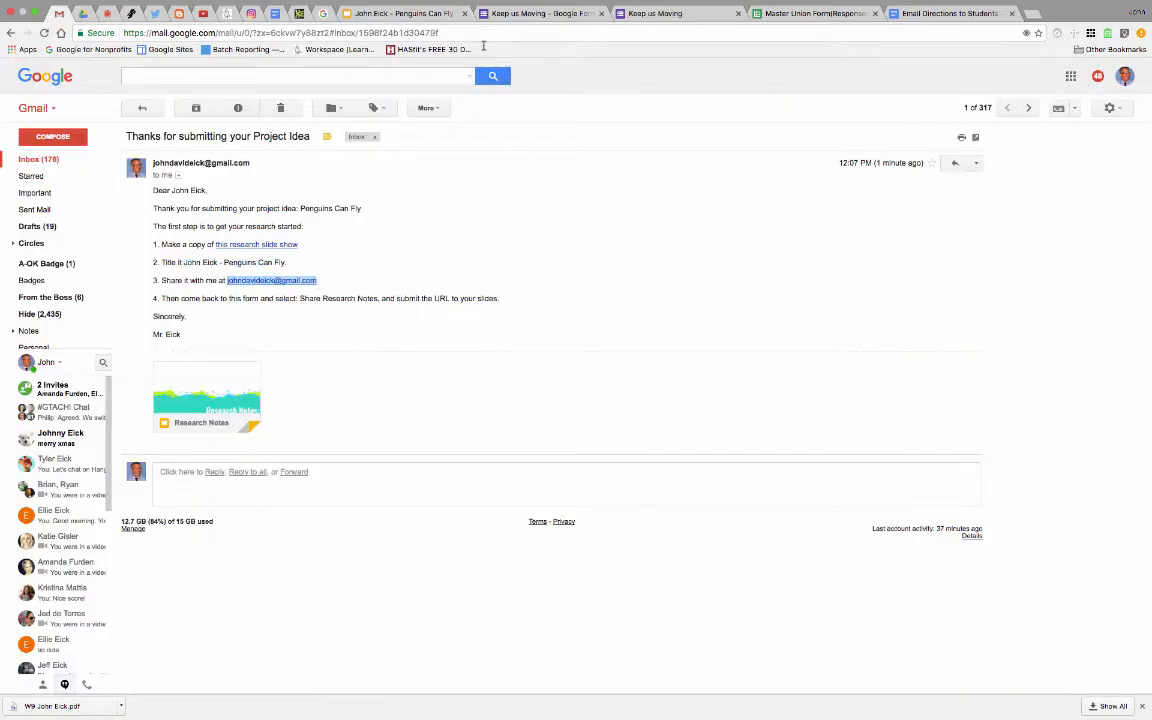
left_click(393, 15)
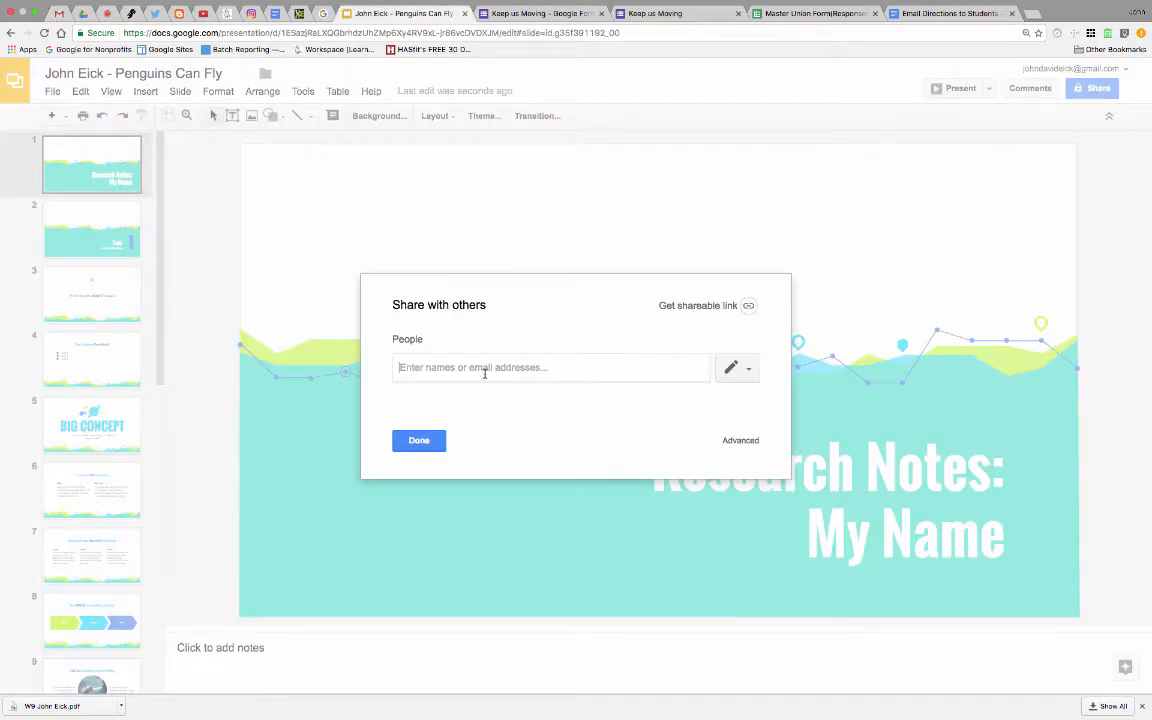
key("super+v")
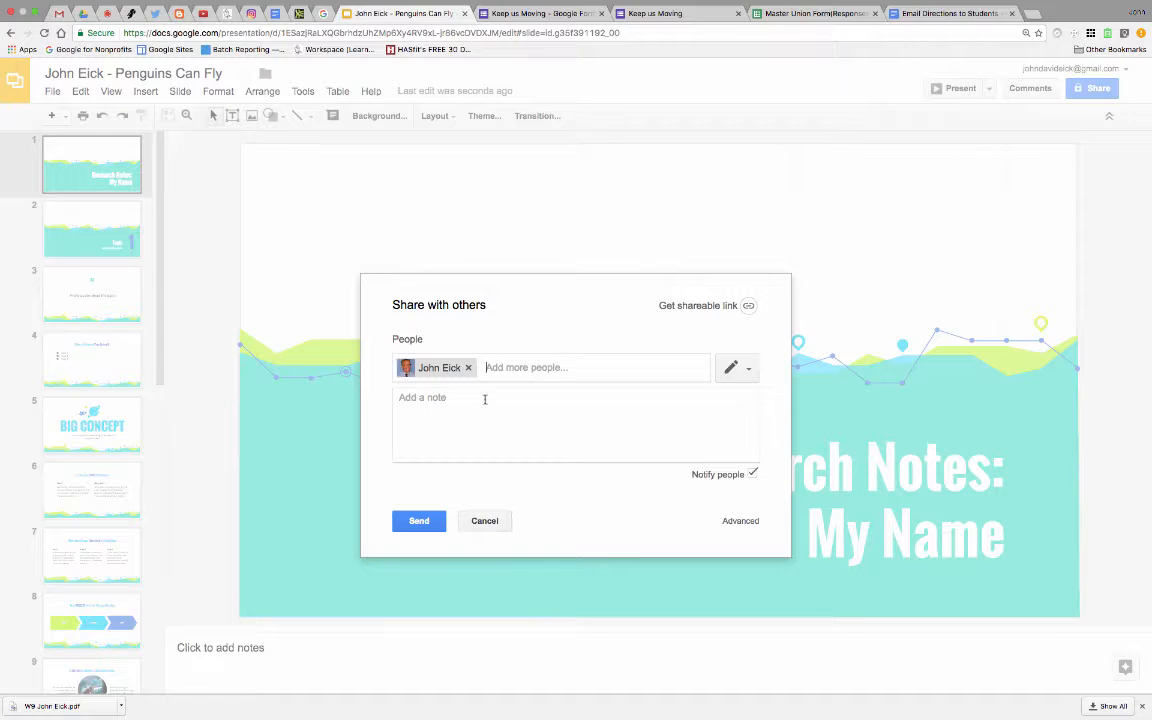
left_click(423, 525)
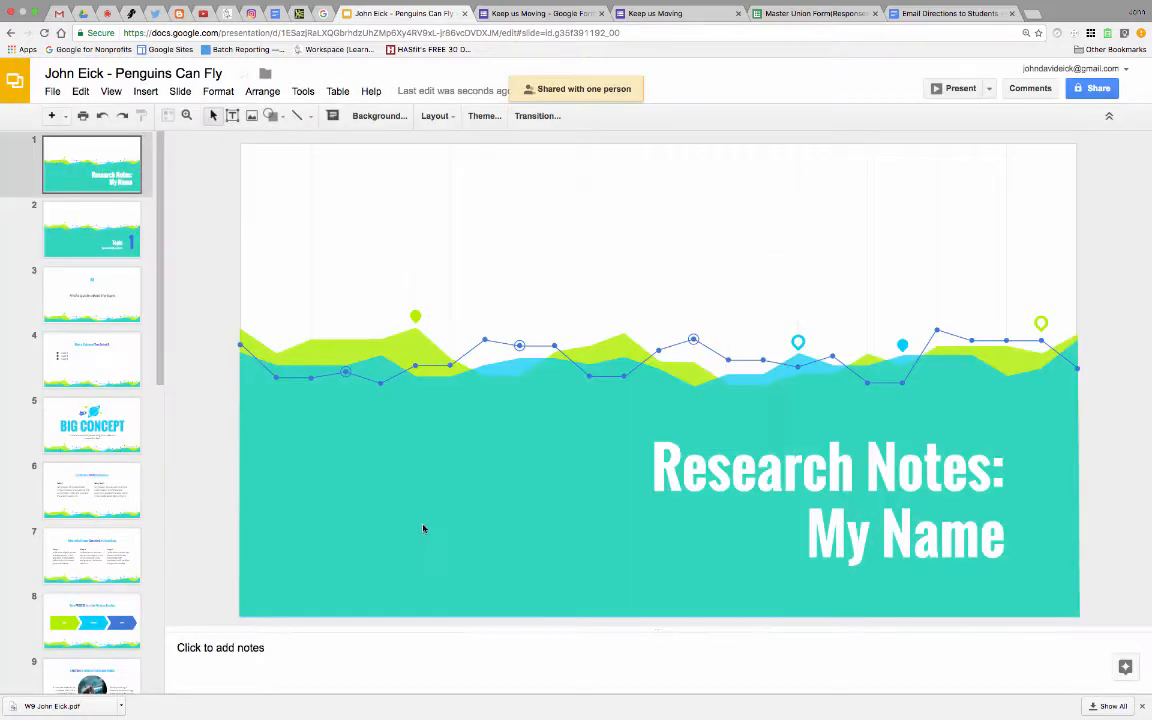
- Copy the presentation's URL and fill in the respondent's name and email address on a blank Keep us Moving form
left_click(346, 35)
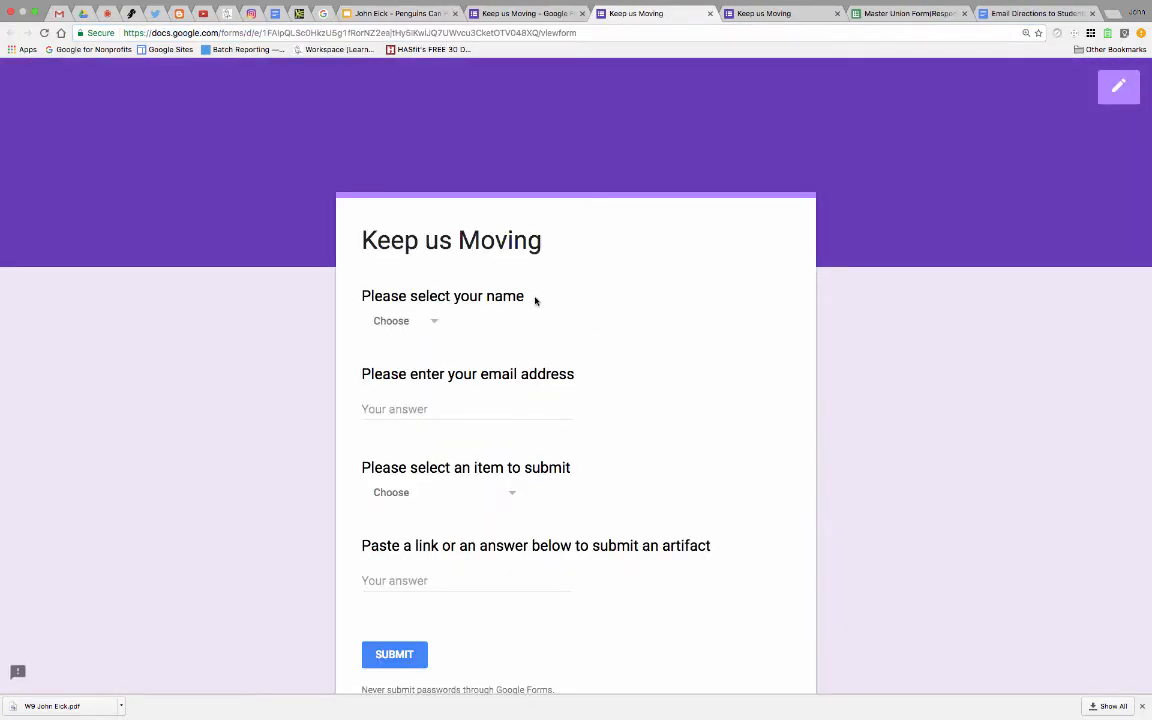
left_click(405, 323)
left_click(417, 363)
left_click(414, 410)
key("super+v")
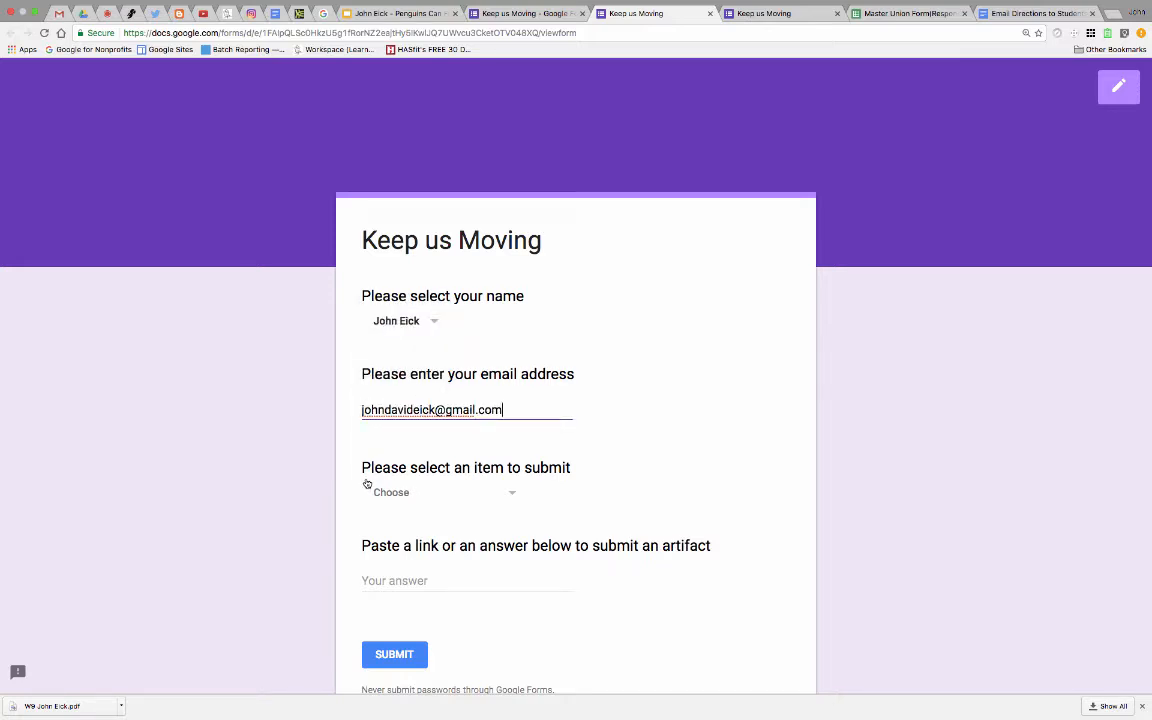
- Choose Shared Research Notes as the item to submit, paste the presentation link as the artifact, and submit the form
left_click(455, 495)
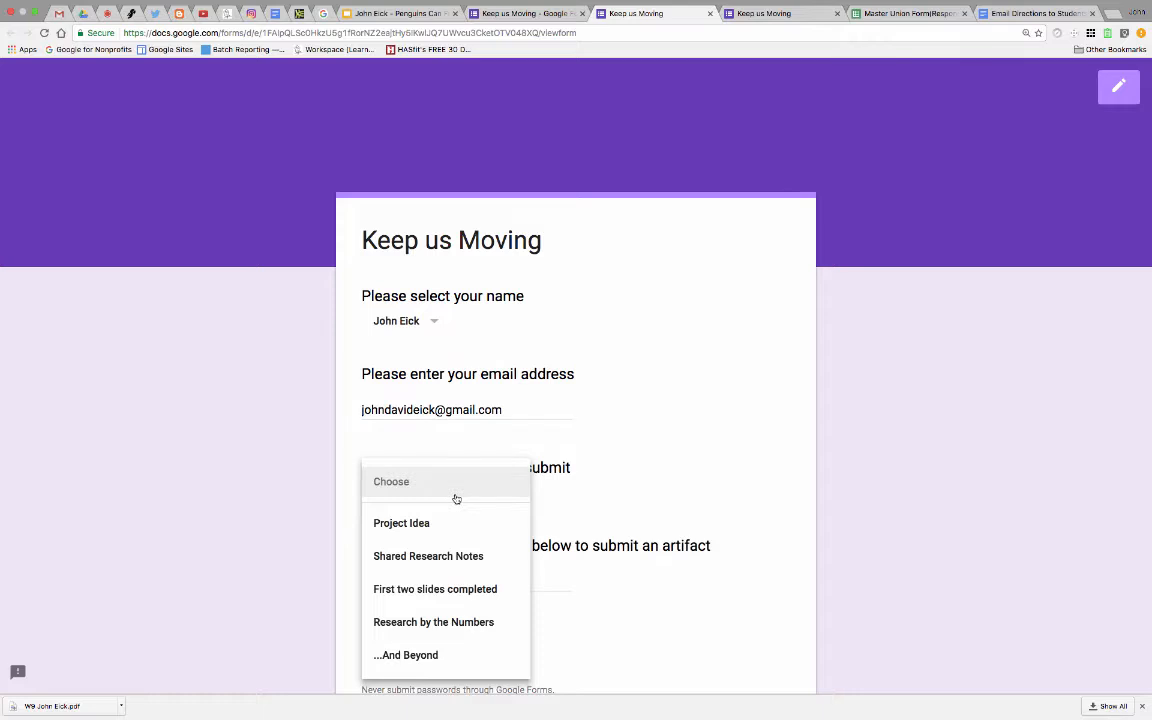
left_click(428, 557)
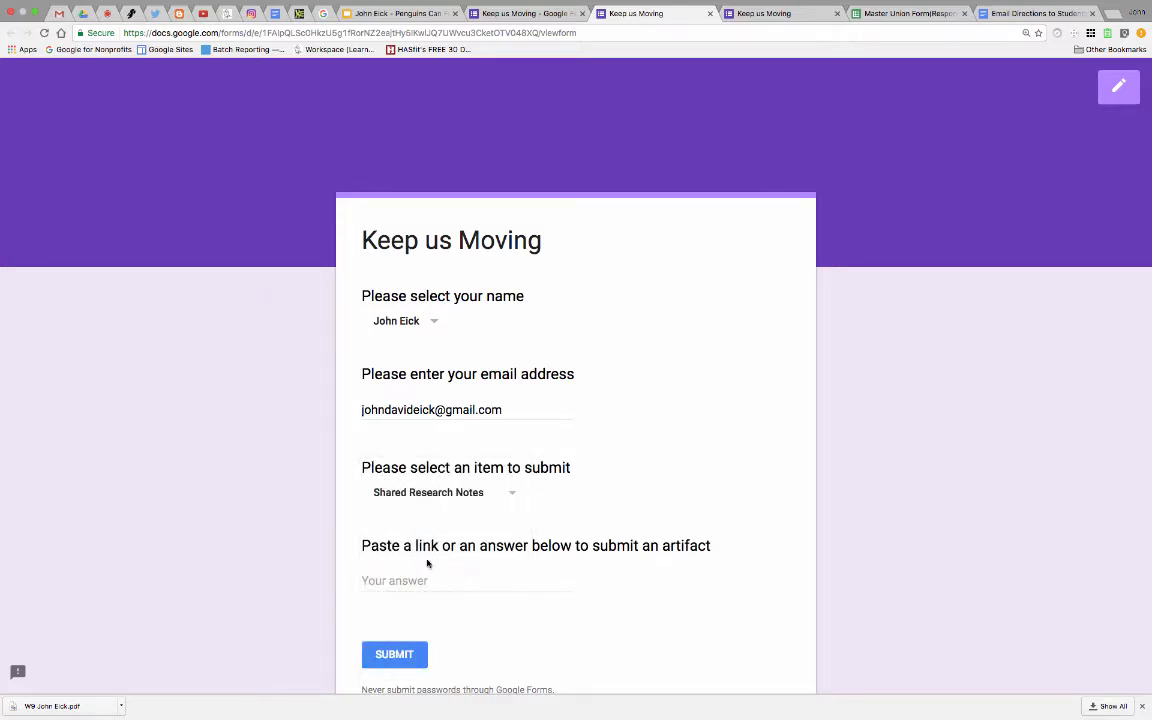
left_click(392, 584)
key("super+v")
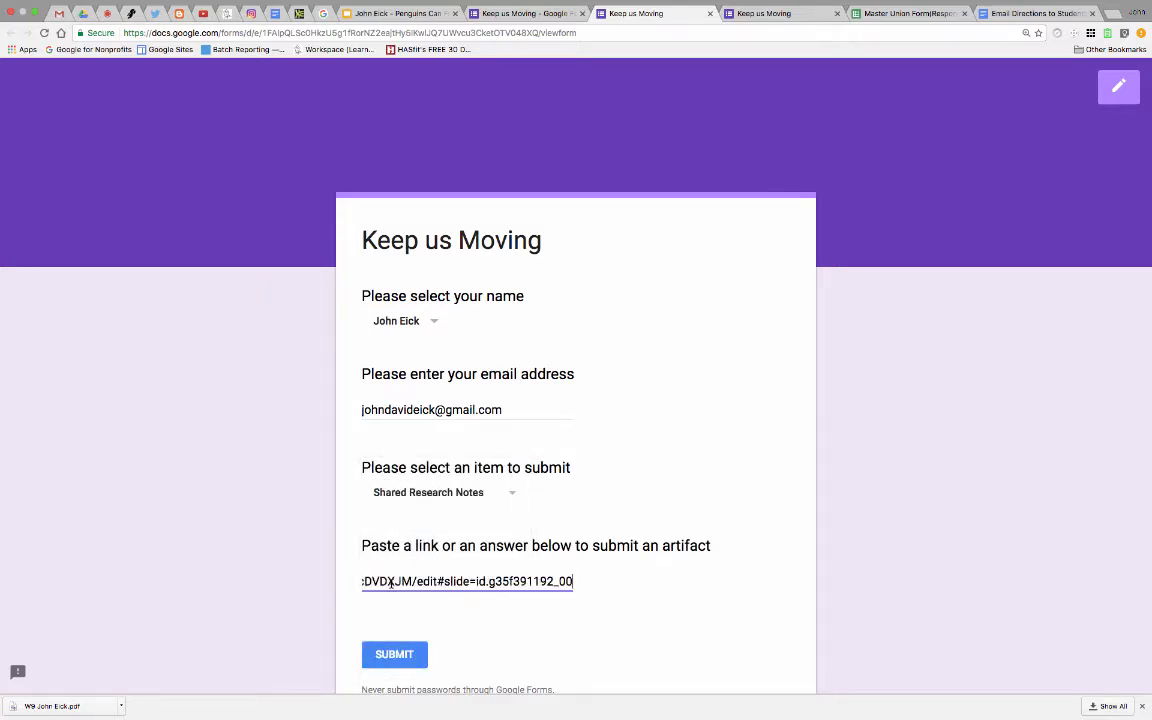
left_click(393, 655)
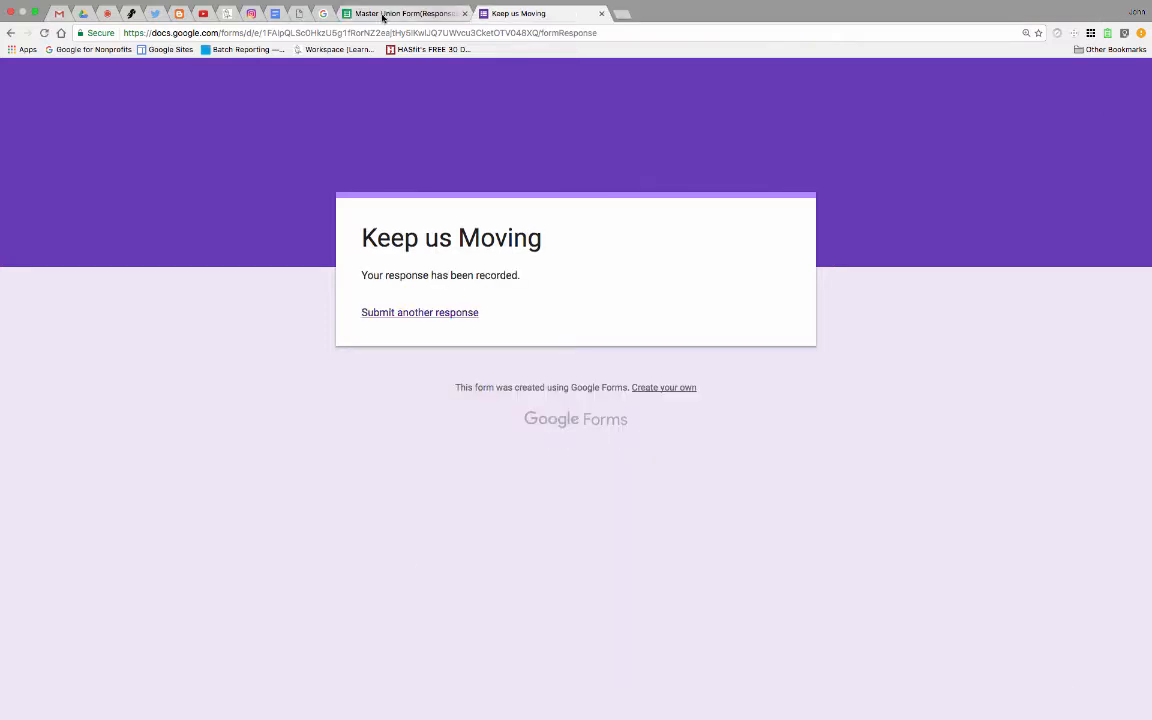
- Review the send statuses of both submissions in the responses spreadsheet and locate the formMule add-on without opening it
left_click(382, 14)
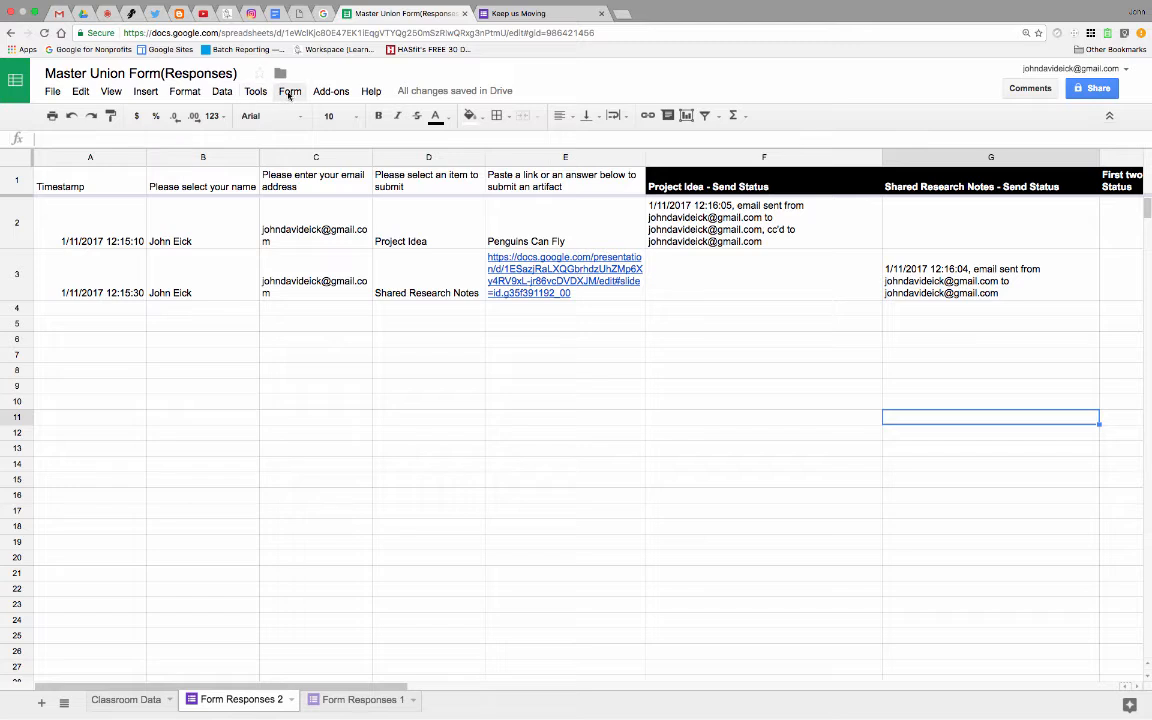
left_click(328, 91)
mouse_move(337, 199)
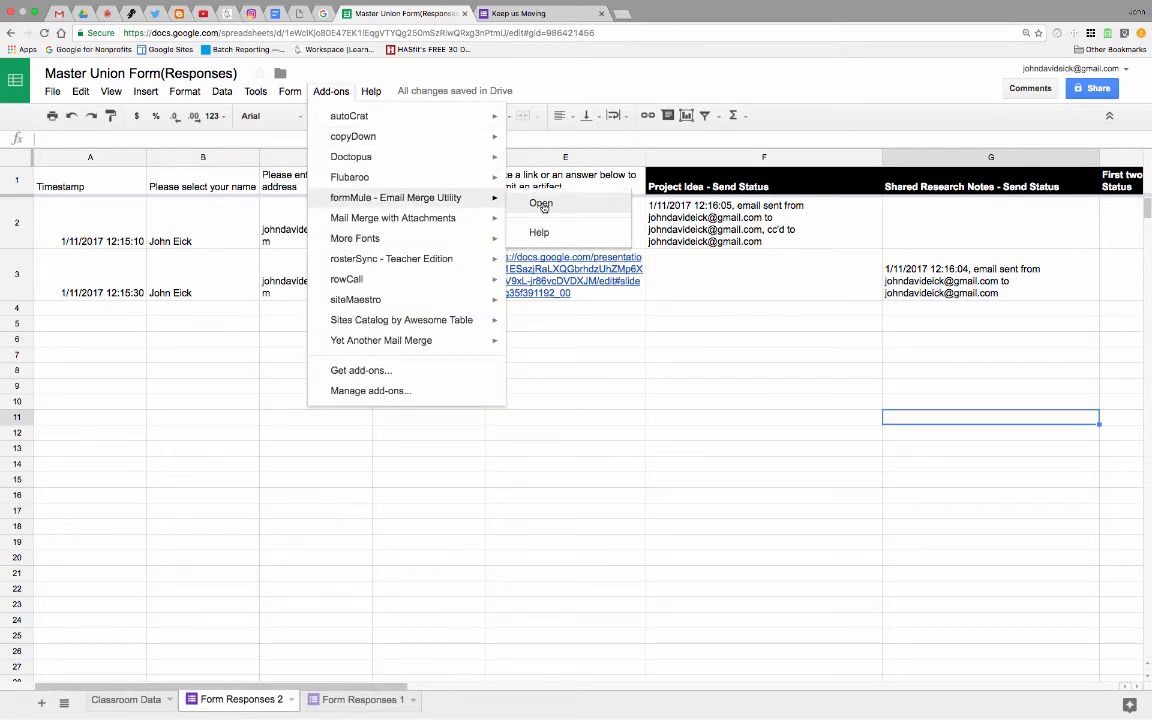
left_click(533, 421)
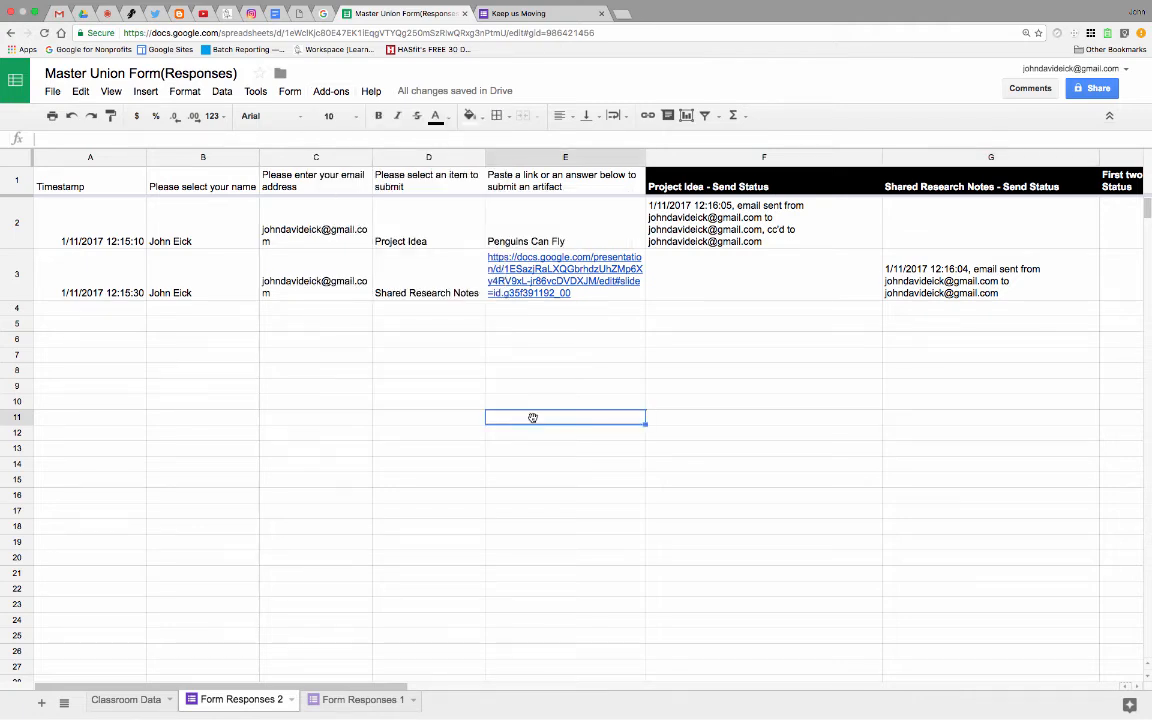